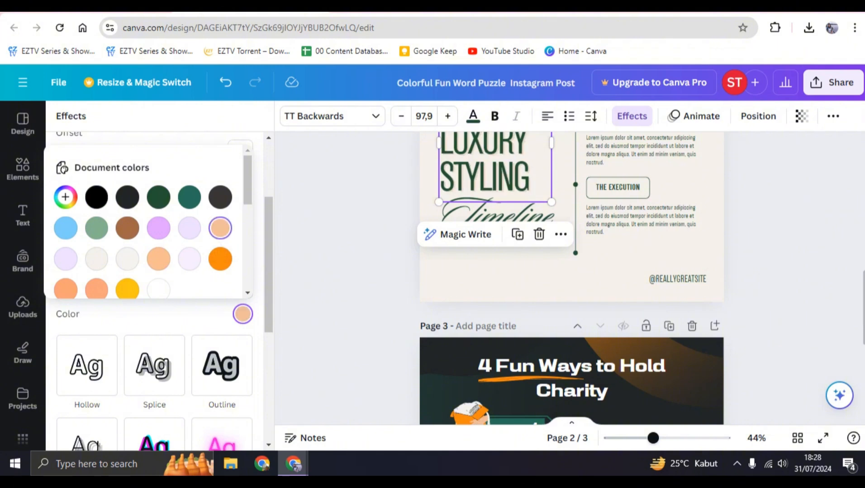
# Step: Set the text effect color of the "THE LUXURY STYLING" heading on page 2 to the dark grey document color
pyautogui.click(158, 259)
pyautogui.click(189, 228)
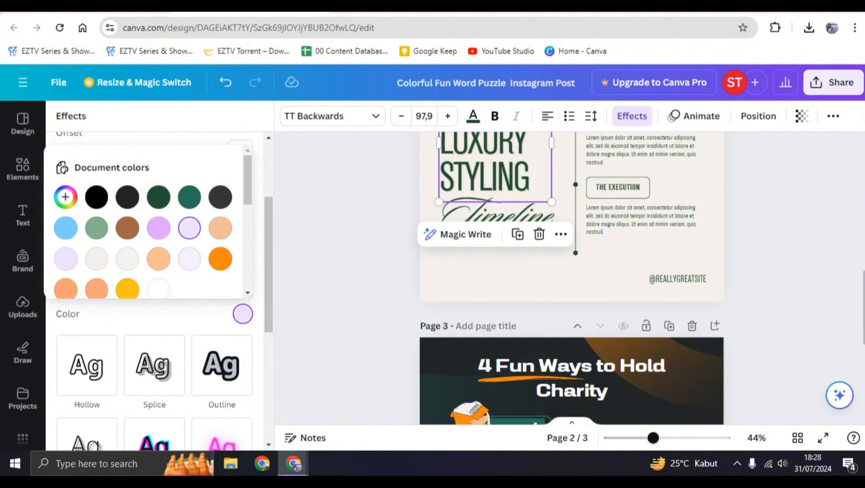
pyautogui.click(158, 228)
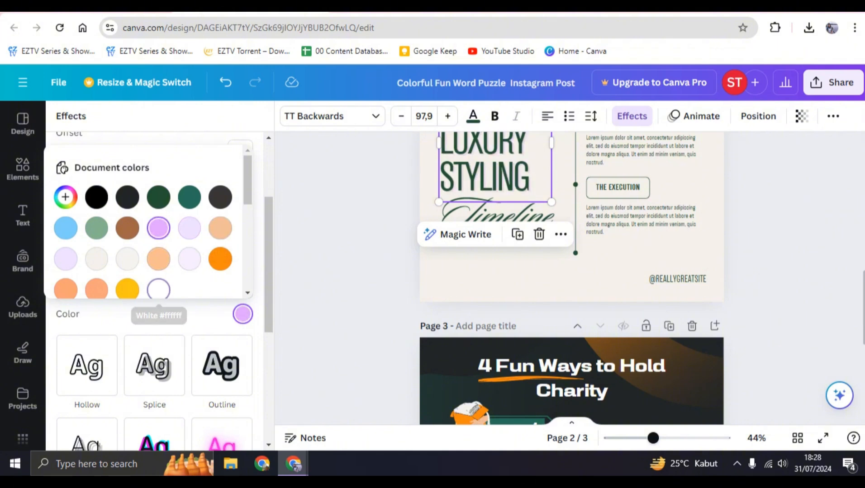
pyautogui.click(158, 288)
pyautogui.click(220, 197)
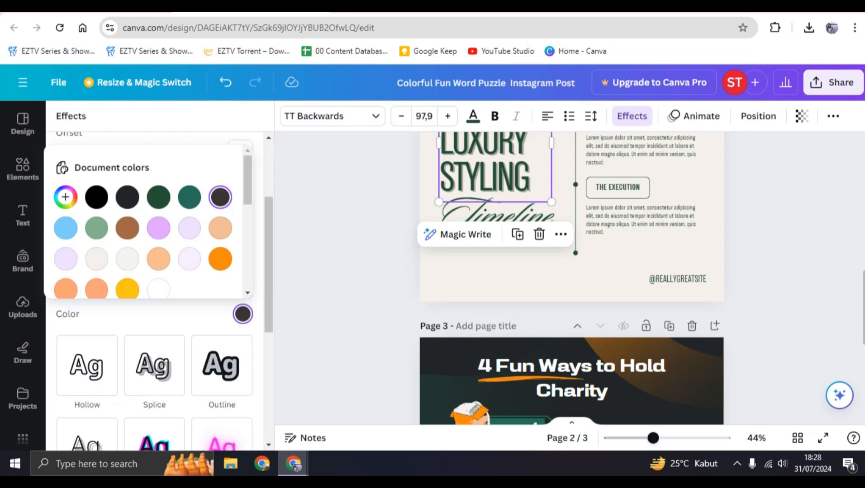
pyautogui.scroll(3, 570, 271)
pyautogui.press('Escape')
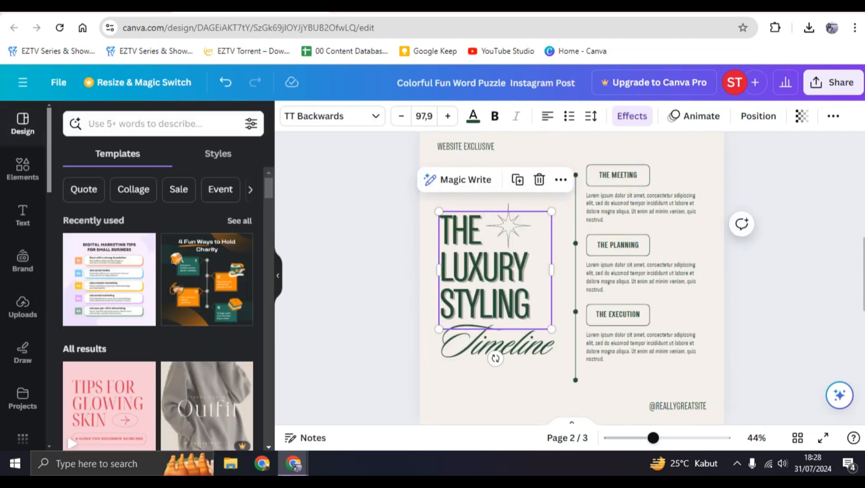
pyautogui.press('Escape')
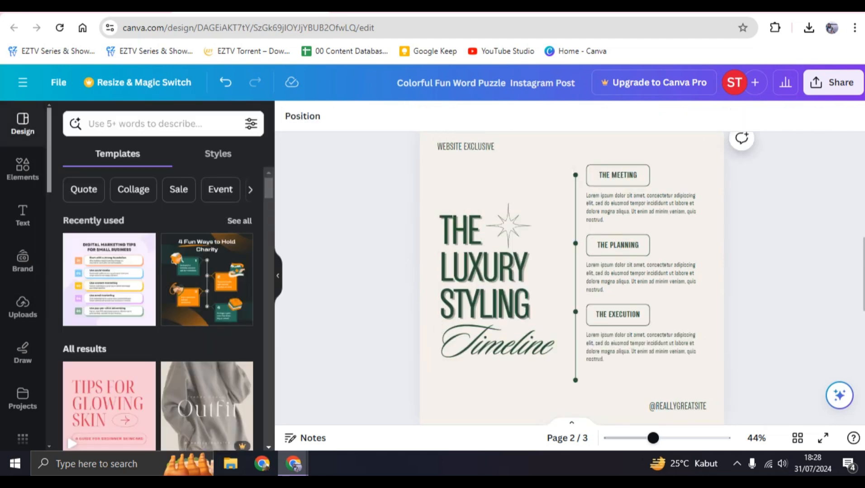
pyautogui.scroll(10, 570, 271)
pyautogui.scroll(-5, 570, 271)
pyautogui.scroll(-5, 569, 271)
pyautogui.scroll(5, 570, 271)
pyautogui.scroll(-5, 570, 272)
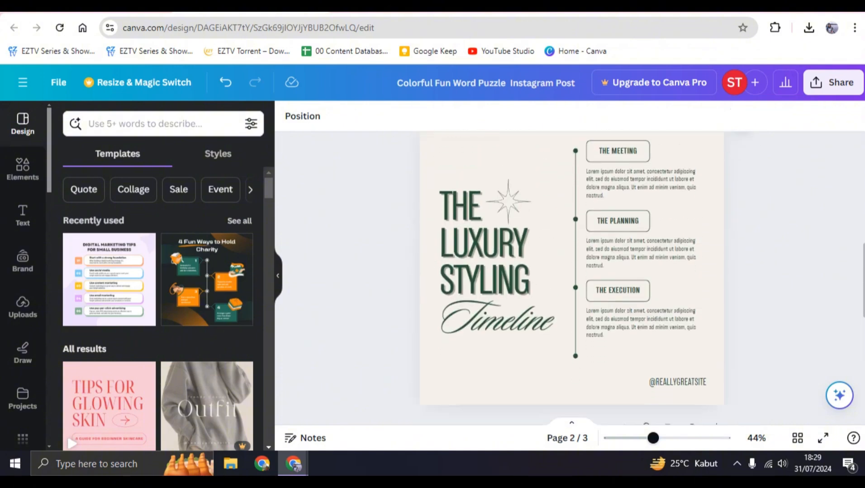
pyautogui.scroll(5, 570, 272)
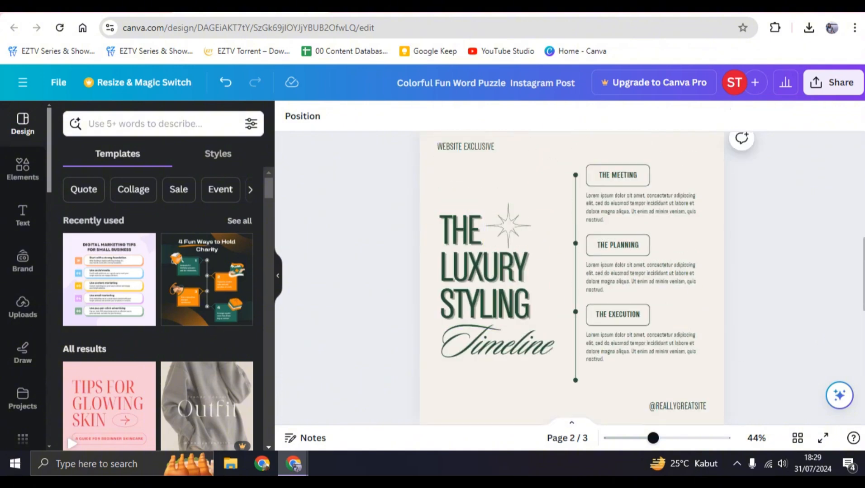
# Step: Set page 2's background to the default 90° linear gradient from grey #a6a6a6 to white #ffffff
pyautogui.click(543, 167)
pyautogui.scroll(-3, 570, 271)
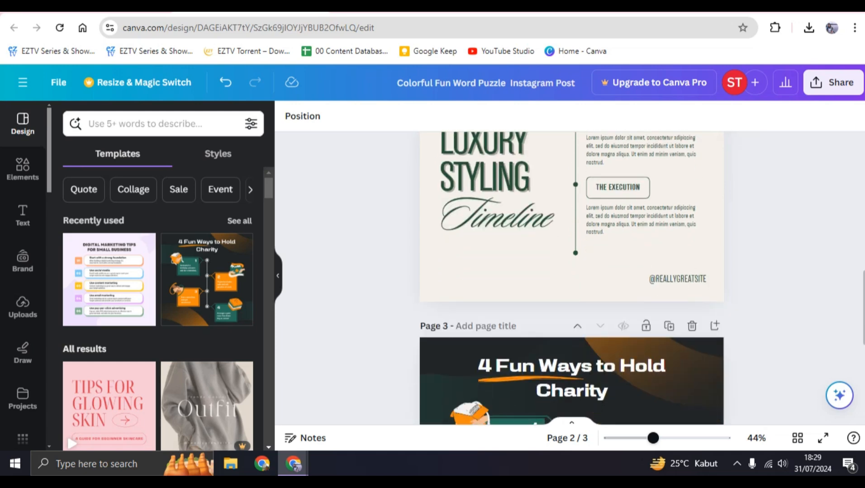
pyautogui.click(542, 262)
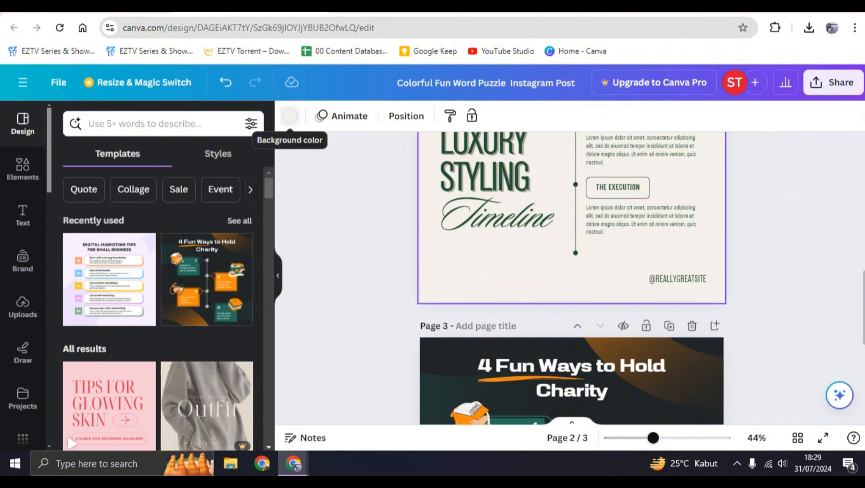
pyautogui.click(289, 116)
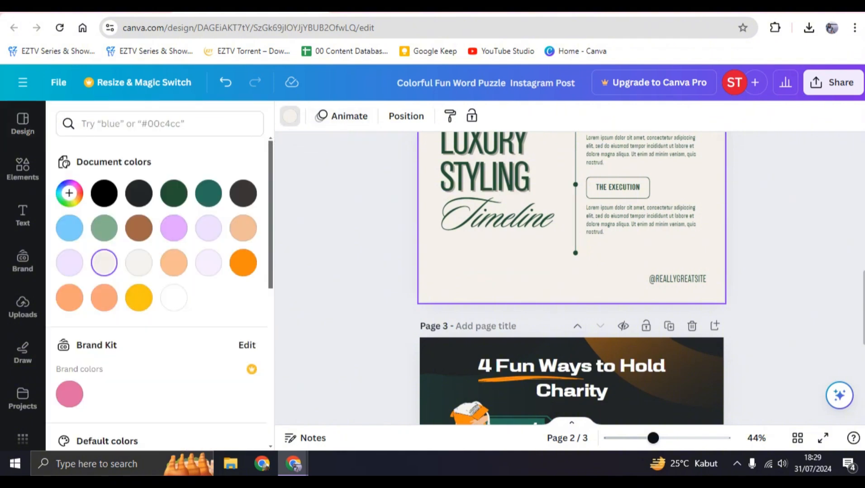
pyautogui.scroll(-6, 105, 294)
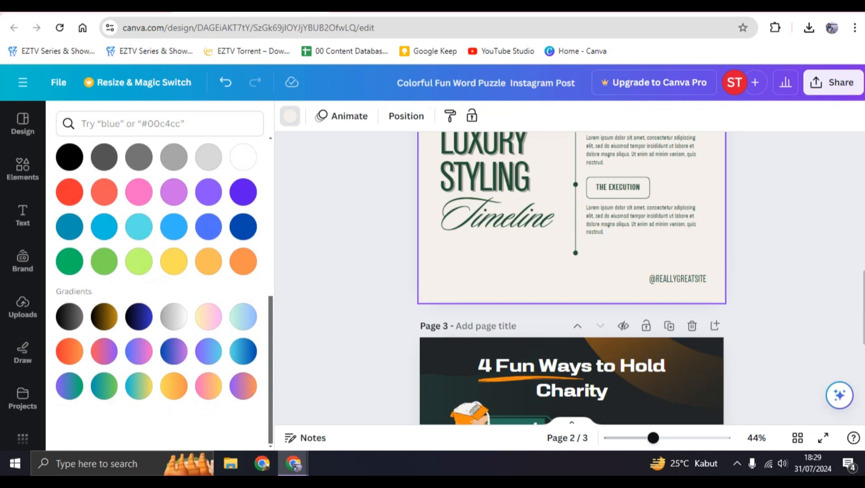
pyautogui.click(104, 351)
pyautogui.click(174, 385)
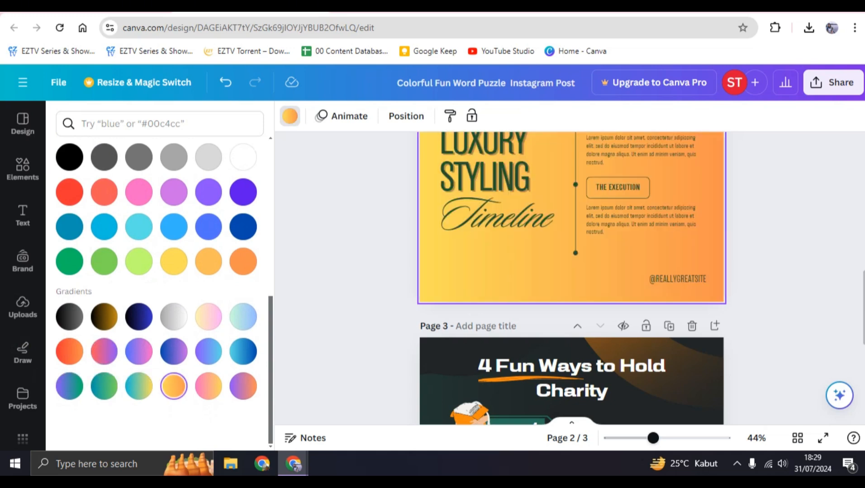
pyautogui.click(104, 316)
pyautogui.click(173, 386)
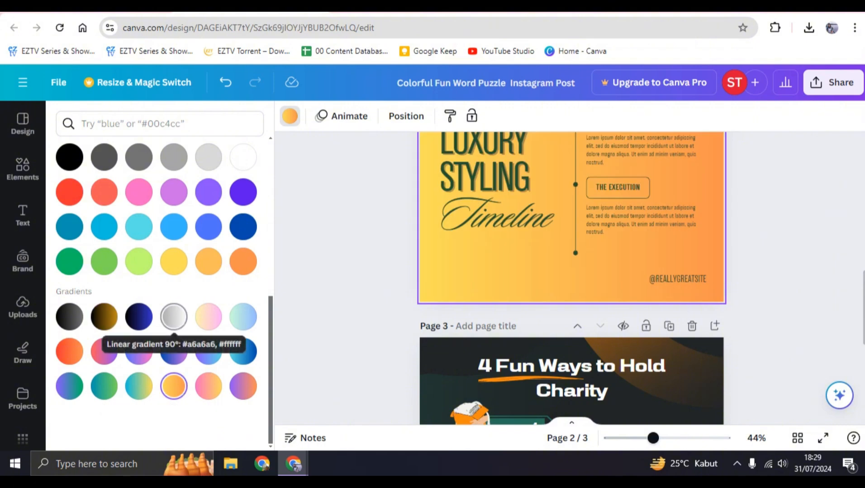
pyautogui.click(174, 317)
pyautogui.scroll(2, 572, 249)
pyautogui.scroll(1, 572, 278)
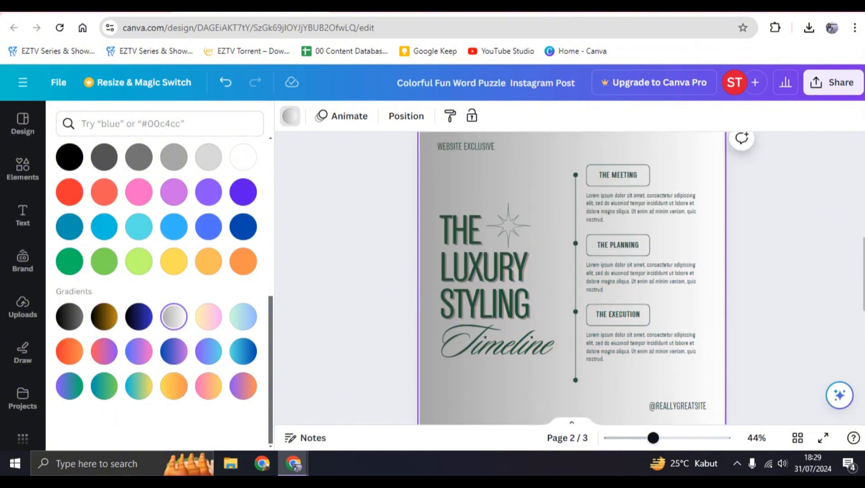
pyautogui.press('Escape')
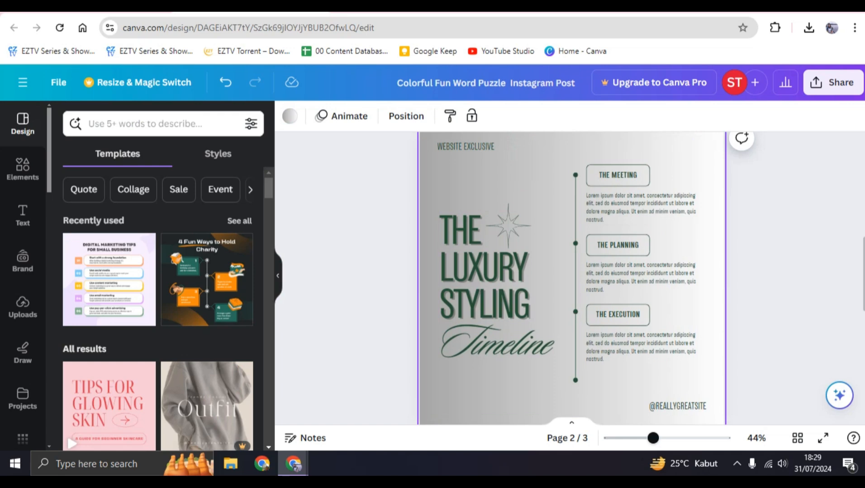
pyautogui.press('Escape')
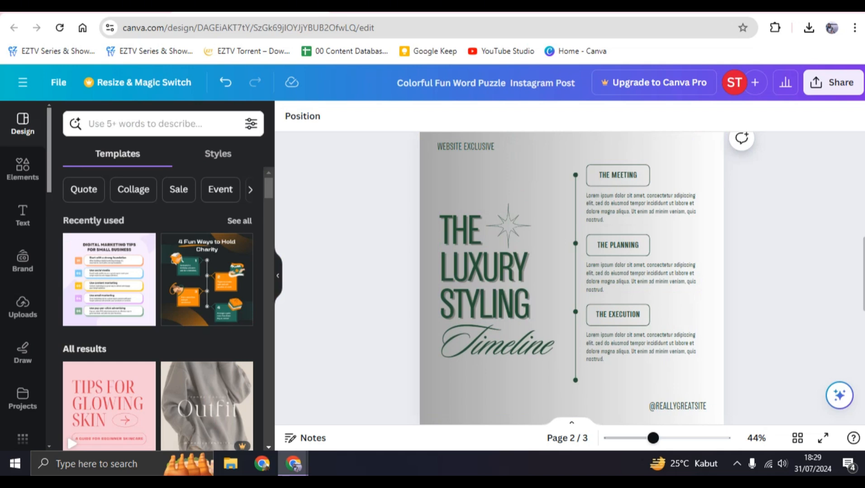
# Step: Add a text box reading "FFYDDT" to page 2 and delete it again
pyautogui.click(534, 177)
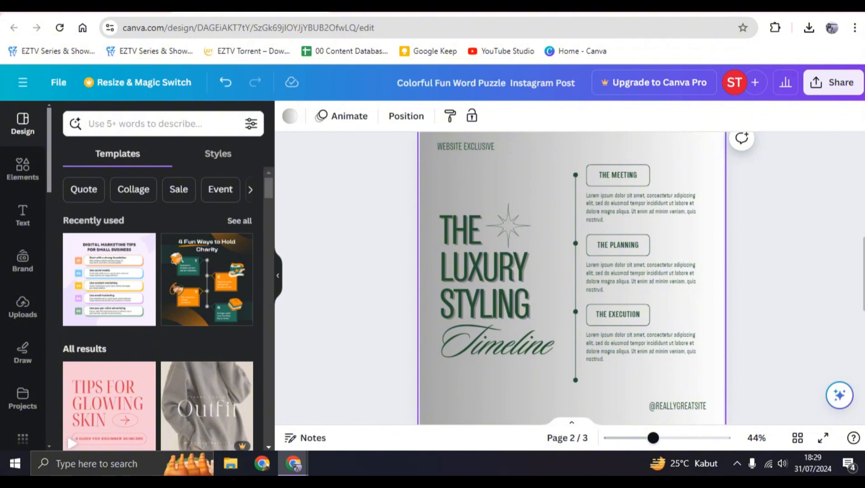
pyautogui.press('t')
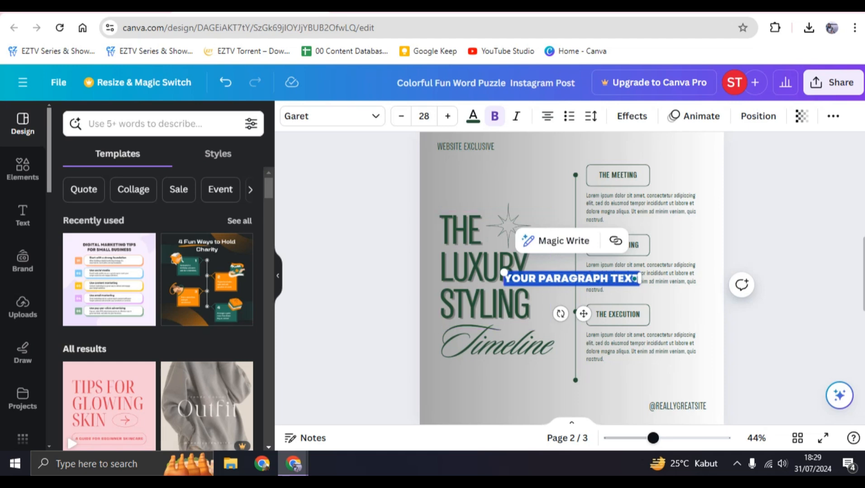
pyautogui.press('Escape')
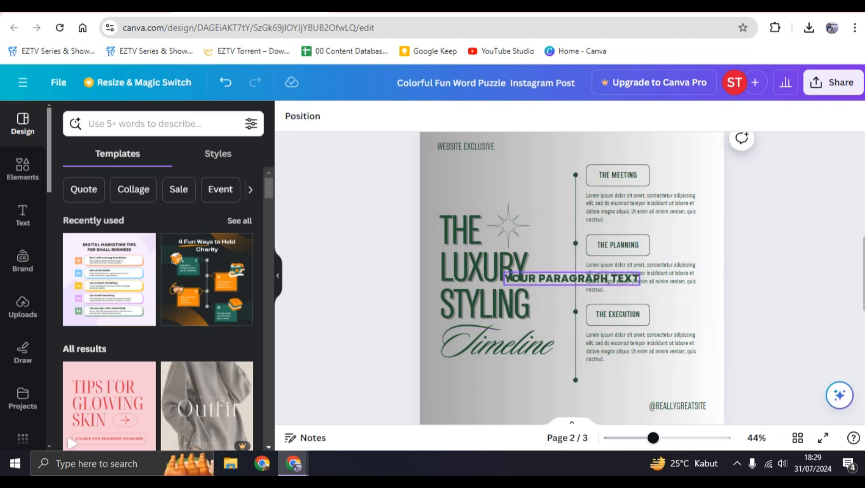
pyautogui.click(571, 279)
pyautogui.click(571, 278)
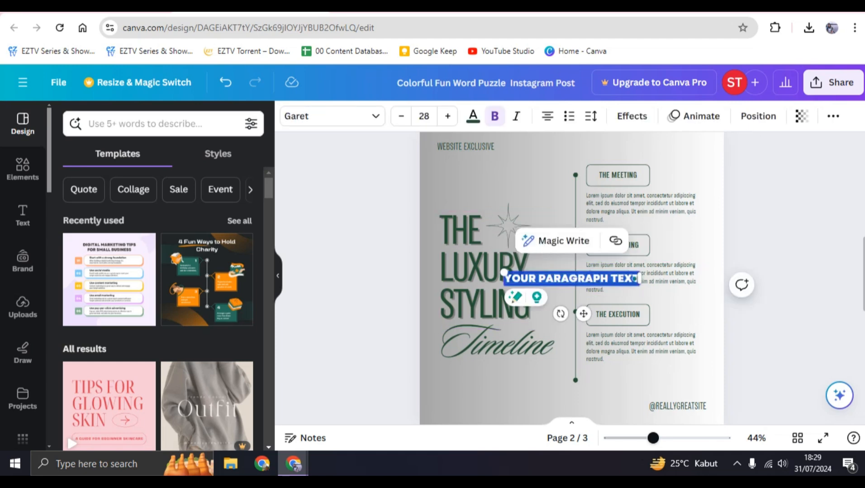
pyautogui.write('FFYDD')
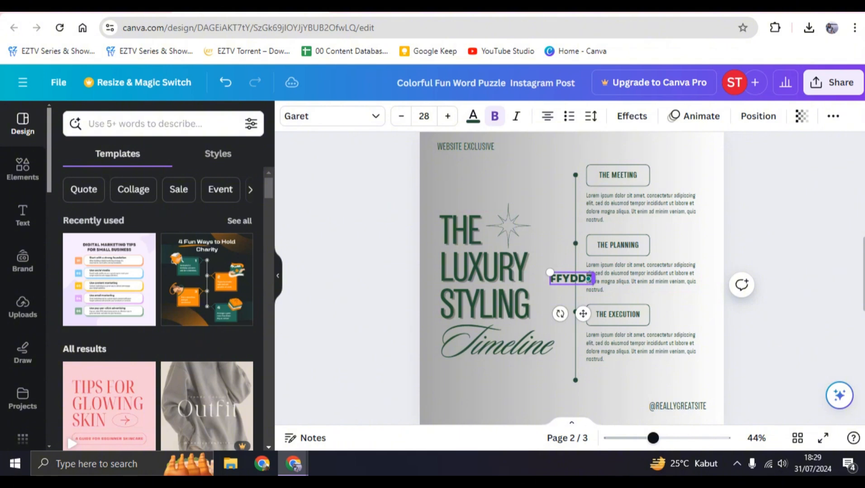
pyautogui.write('T')
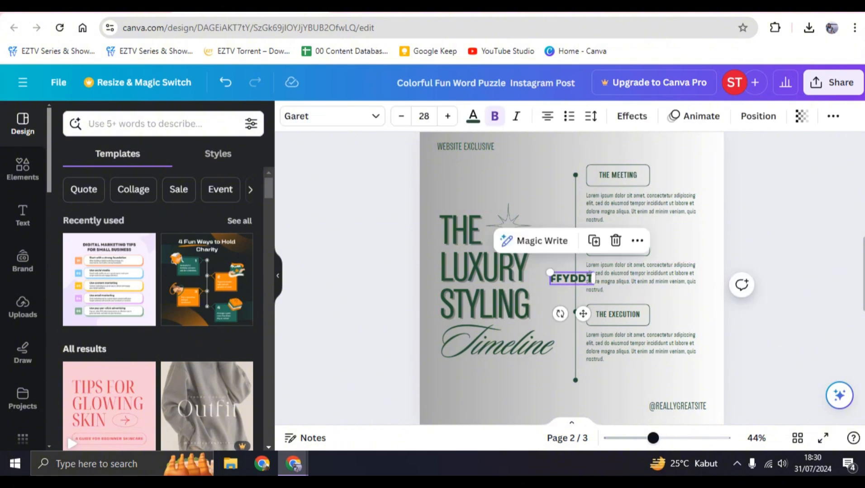
pyautogui.press('Delete')
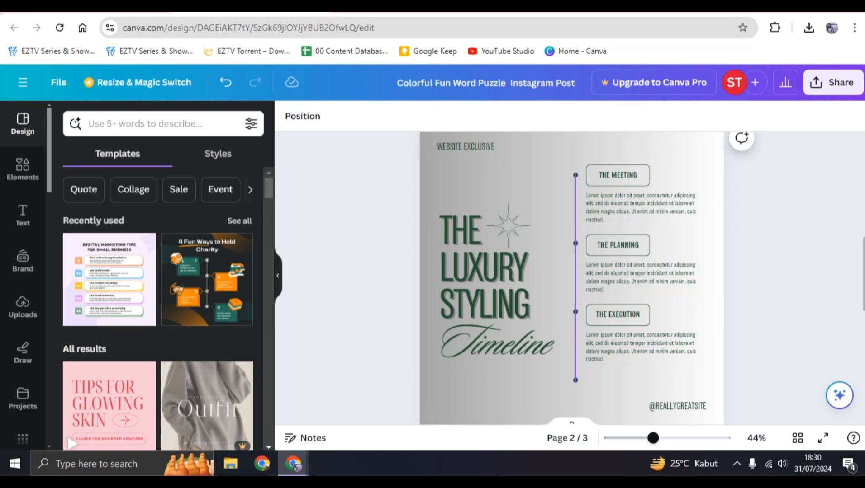
# Step: Open the color choices for the orange square behind number 01 on page 1 and look through the solid colors and gradients
pyautogui.scroll(8, 571, 279)
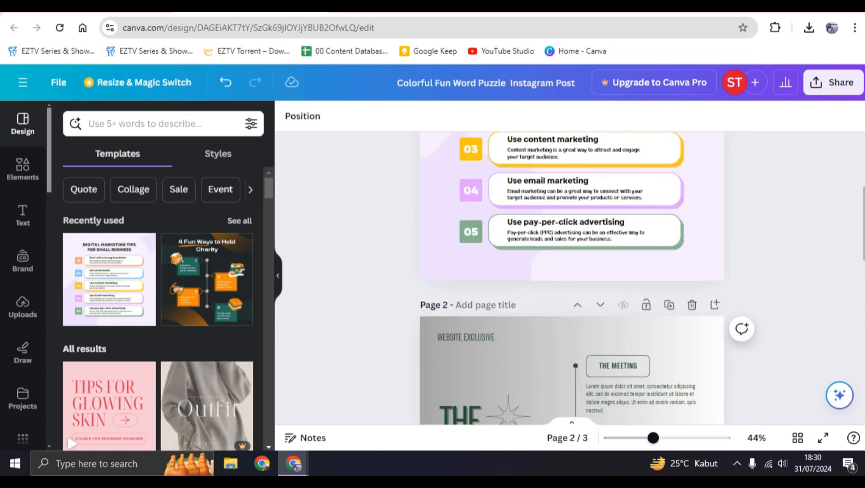
pyautogui.scroll(-2, 571, 279)
pyautogui.scroll(-2, 571, 279)
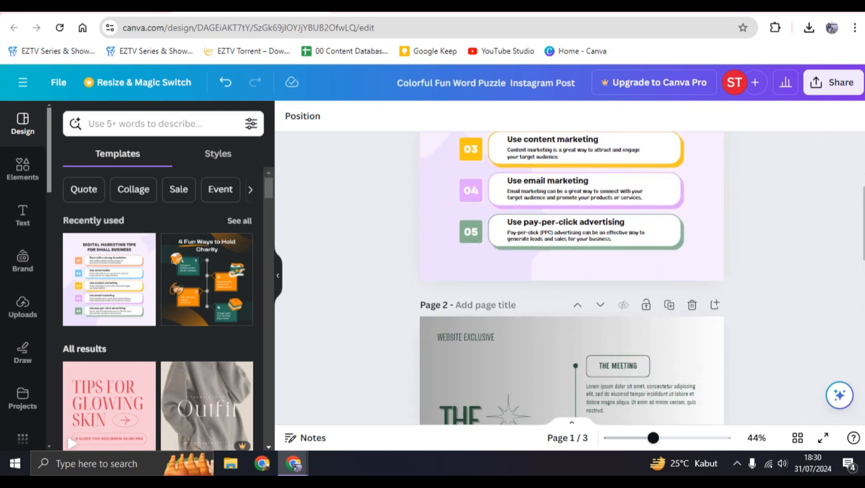
pyautogui.scroll(5, 571, 279)
pyautogui.scroll(-4, 571, 279)
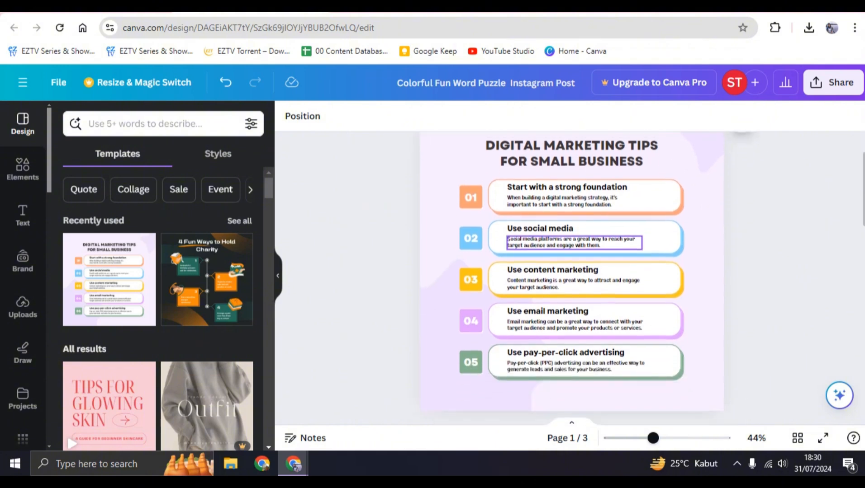
pyautogui.scroll(2, 571, 279)
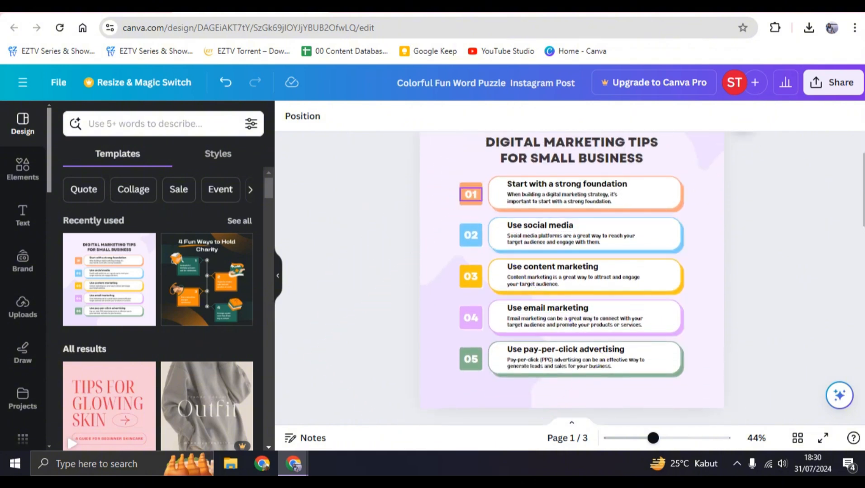
pyautogui.click(470, 194)
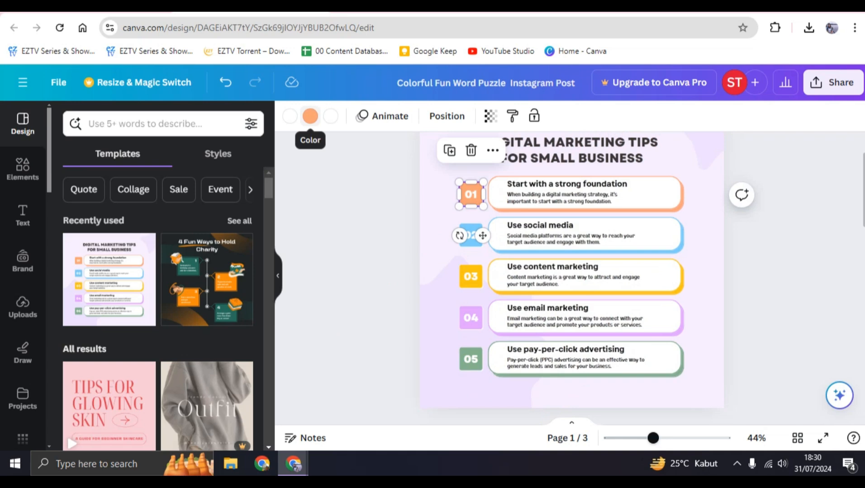
pyautogui.click(310, 116)
pyautogui.scroll(-10, 158, 289)
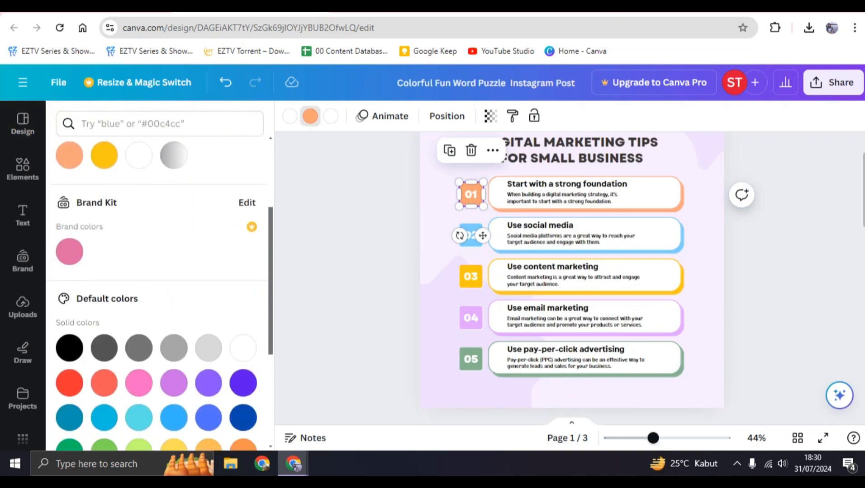
pyautogui.scroll(10, 158, 289)
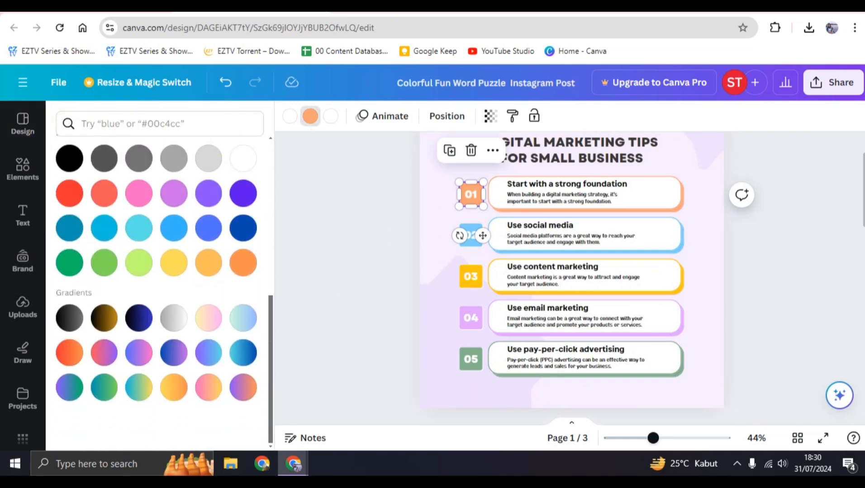
pyautogui.scroll(1, 158, 294)
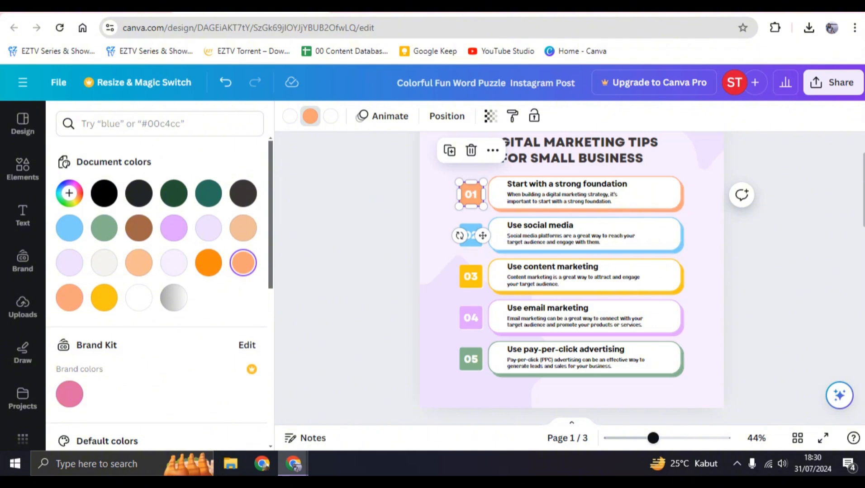
# Step: Open the Brand Kit colors for editing, look over the brand color options, and finish editing
pyautogui.click(247, 345)
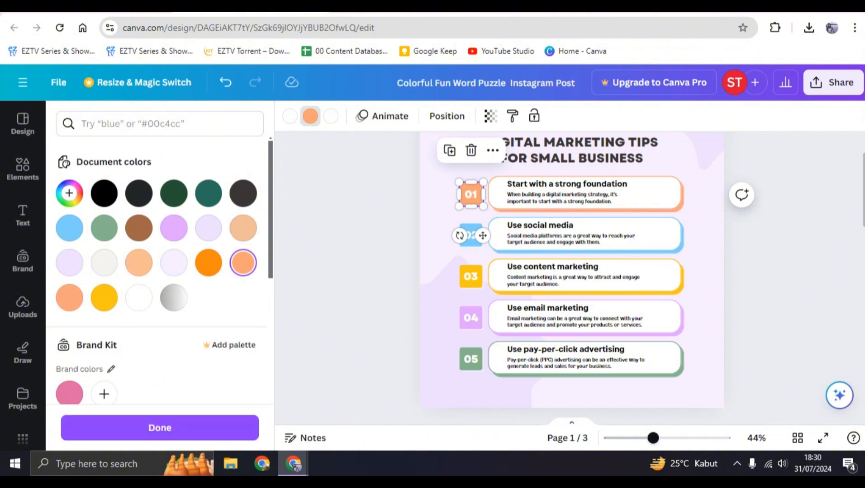
pyautogui.scroll(-2, 158, 263)
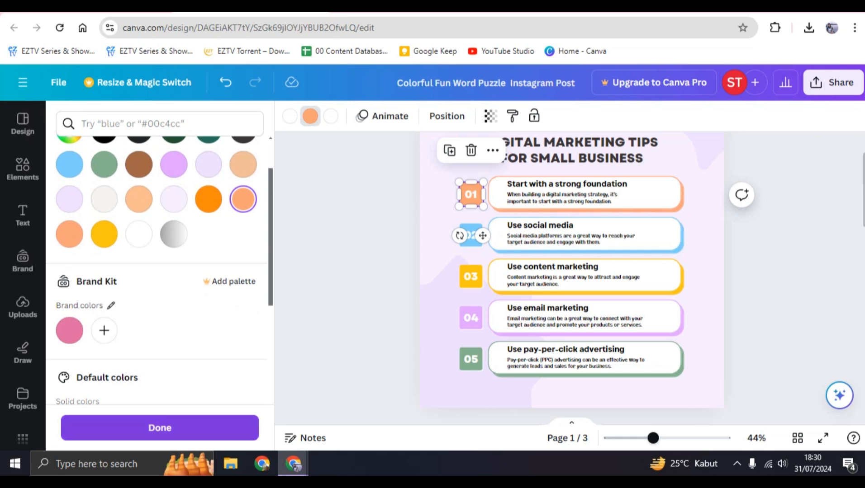
pyautogui.click(159, 428)
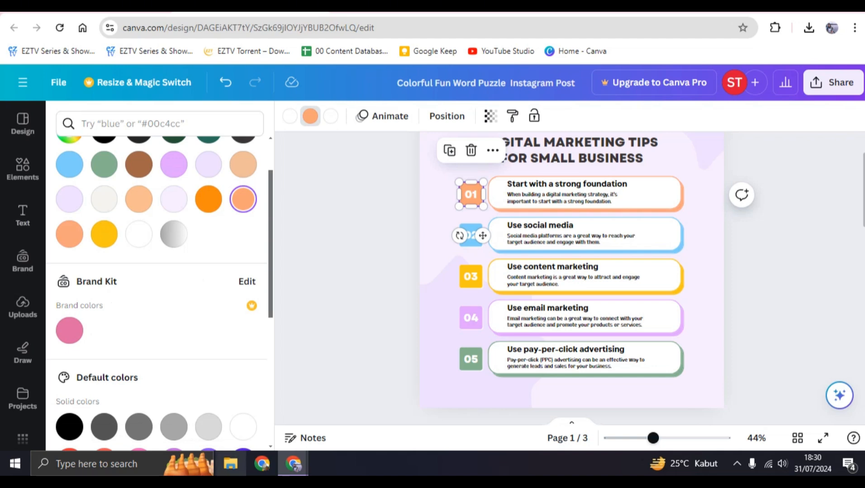
# Step: Switch to File Explorer, select dragon-ball-z-8177516_1280 in the Pictures folder, and shrink the window so the design stays accessible
pyautogui.click(230, 464)
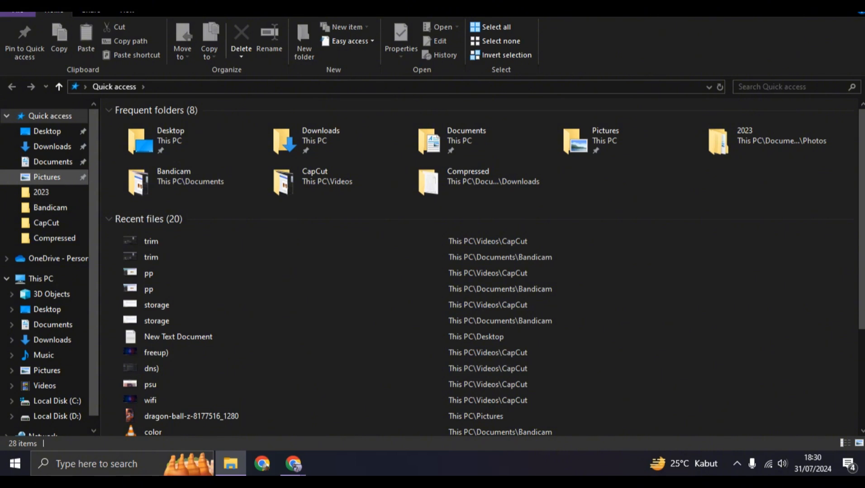
pyautogui.click(47, 177)
pyautogui.click(349, 143)
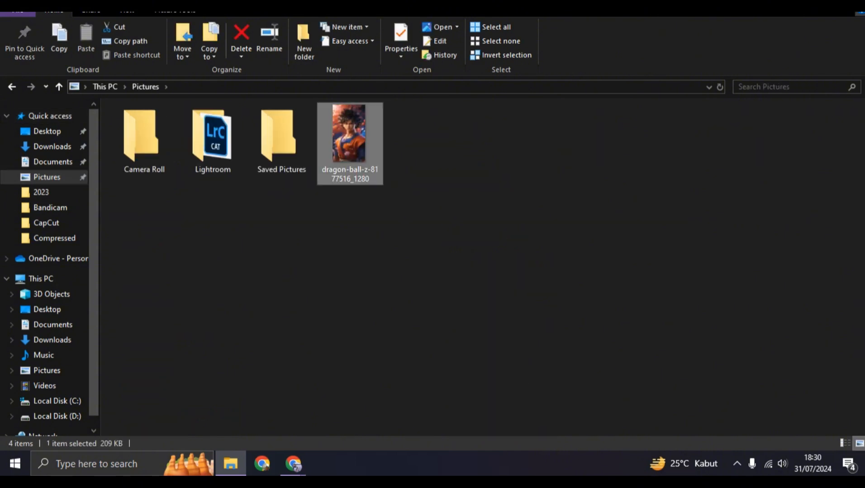
pyautogui.press('super+Down')
pyautogui.moveTo(497, 44); pyautogui.dragTo(131, 10)
# Step: Add a new page after page 3 of the Canva design and place the dragon-ball-z-8177516_1280 image from the Pictures folder on it
pyautogui.scroll(-15, 571, 271)
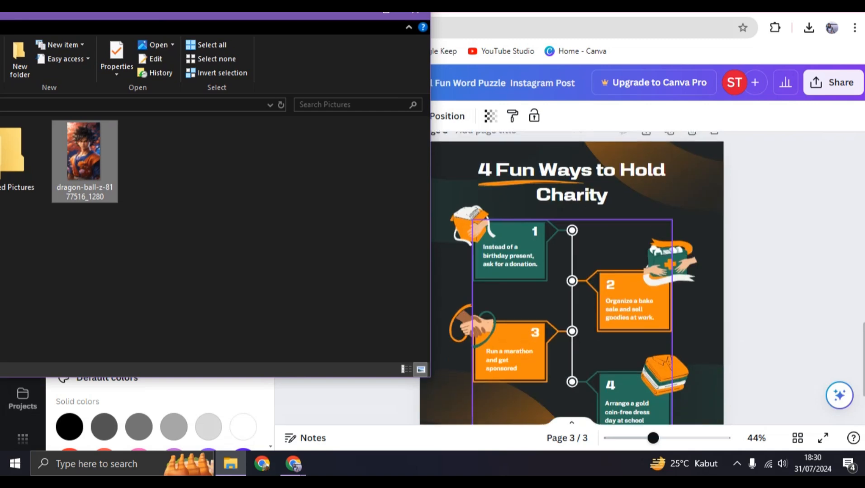
pyautogui.click(571, 396)
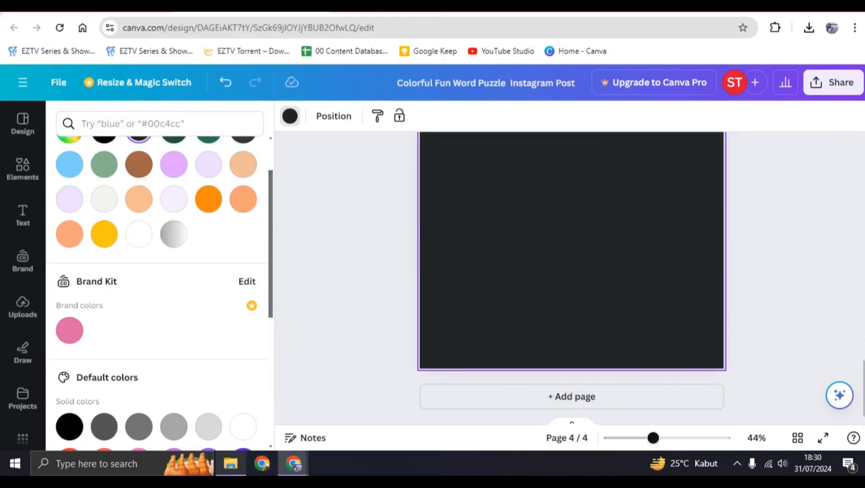
pyautogui.click(230, 464)
pyautogui.moveTo(84, 161); pyautogui.dragTo(516, 216)
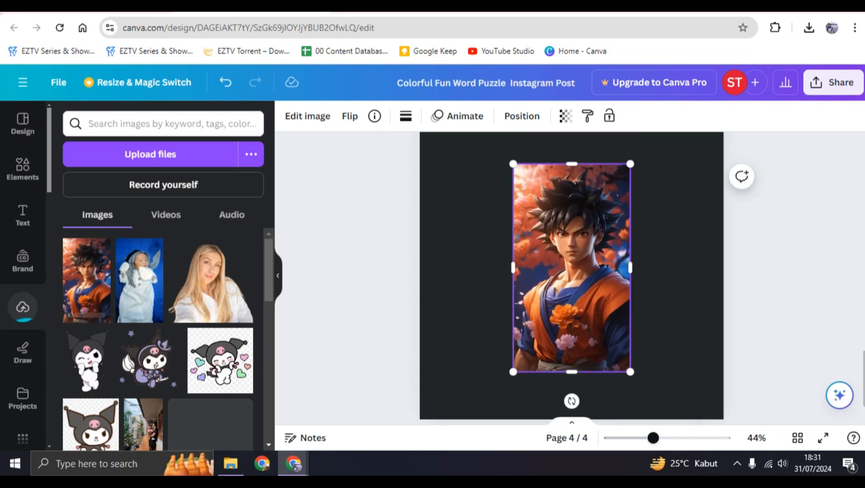
# Step: Duplicate the green donation box illustration beside item 2 on page 3, offset the copy, and delete that copy
pyautogui.scroll(8, 571, 278)
pyautogui.scroll(2, 571, 278)
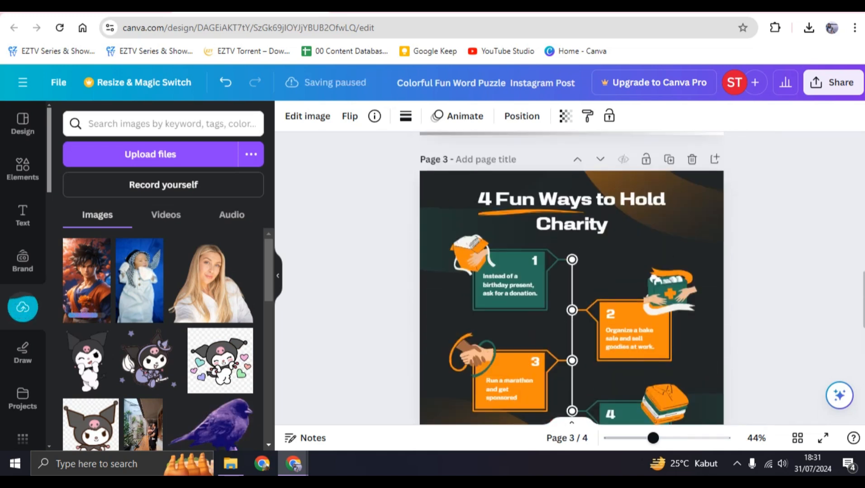
pyautogui.scroll(1, 572, 278)
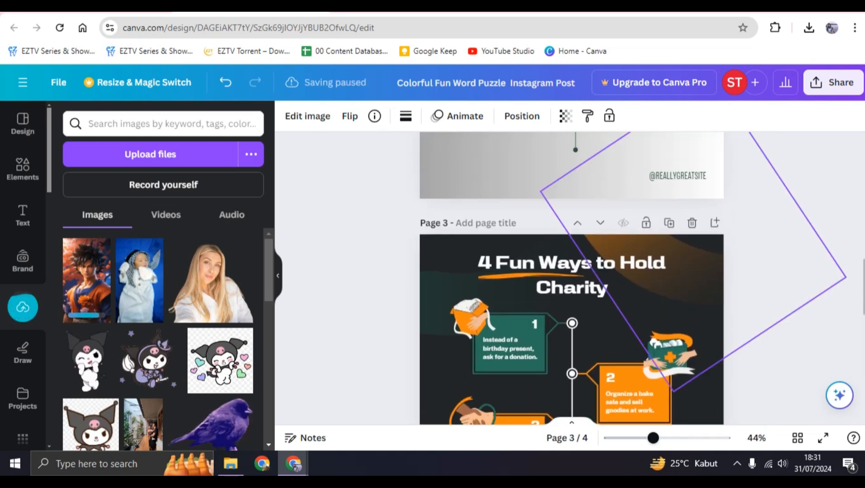
pyautogui.click(668, 355)
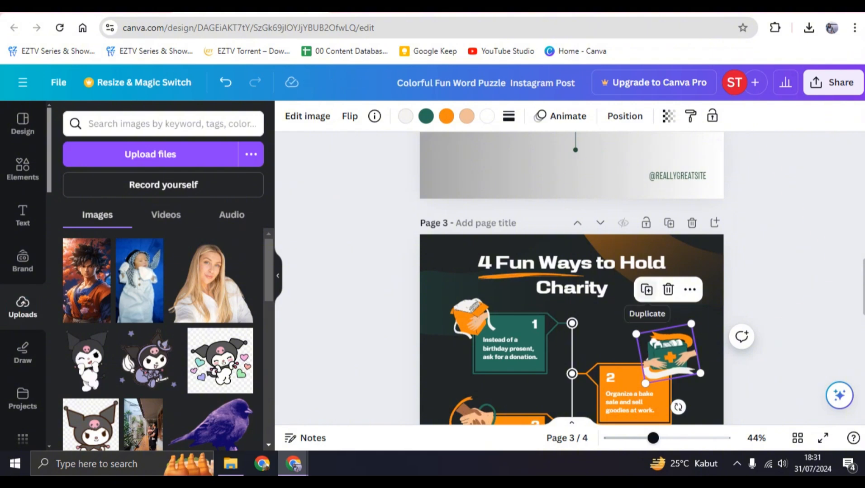
pyautogui.click(646, 290)
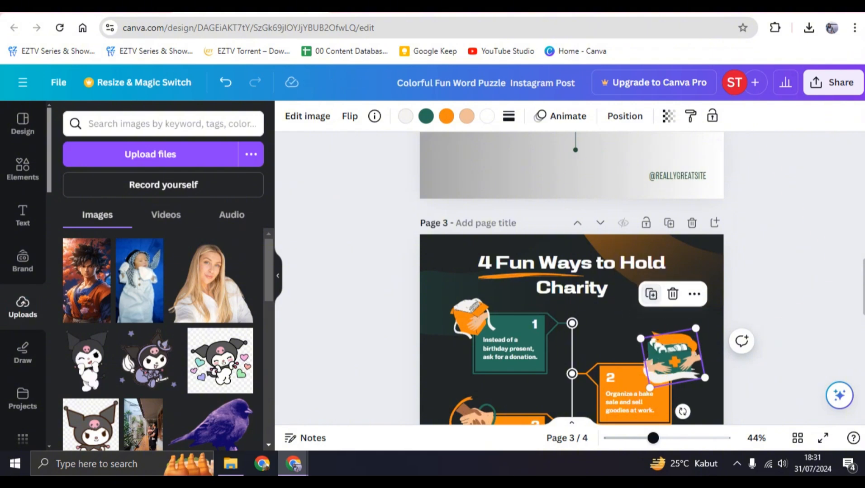
pyautogui.moveTo(674, 355); pyautogui.dragTo(610, 333)
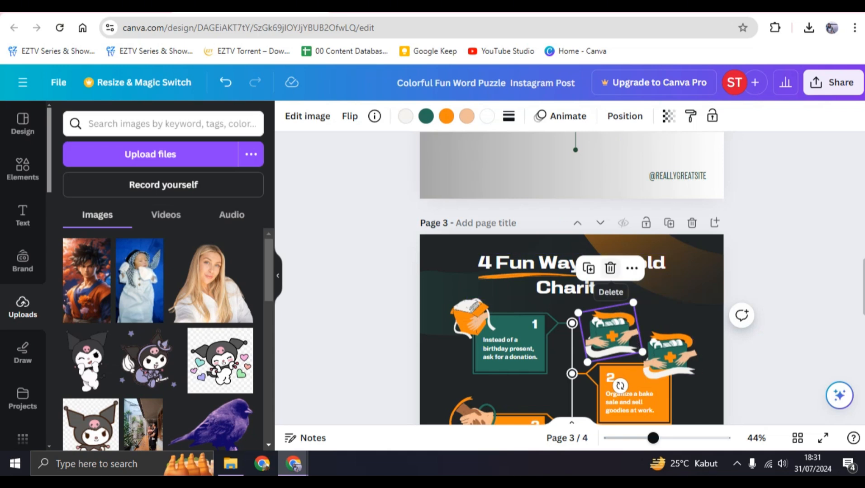
pyautogui.click(610, 268)
pyautogui.moveTo(396, 137); pyautogui.dragTo(642, 348)
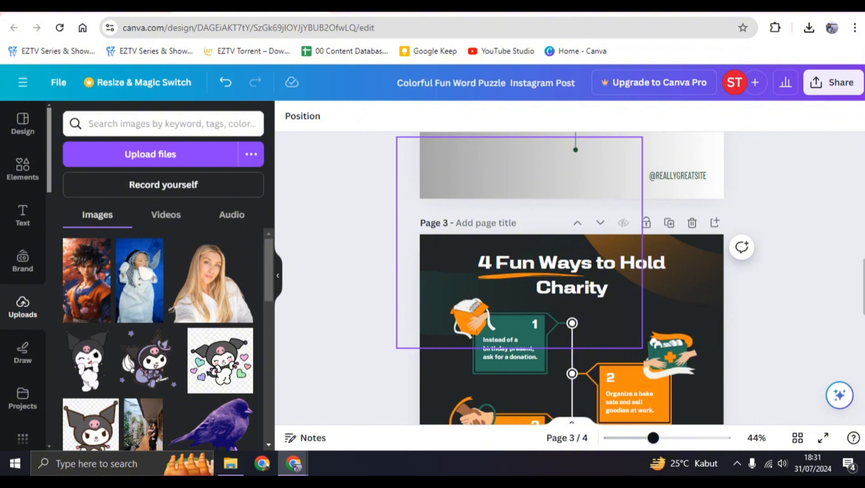
# Step: Zoom the design out to 25% at page 1 and back in to 50%
pyautogui.scroll(8, 571, 278)
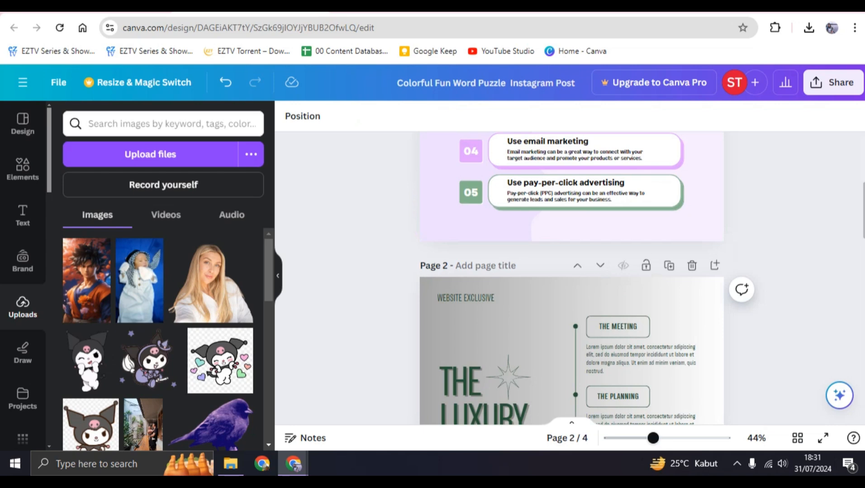
pyautogui.scroll(5, 571, 278)
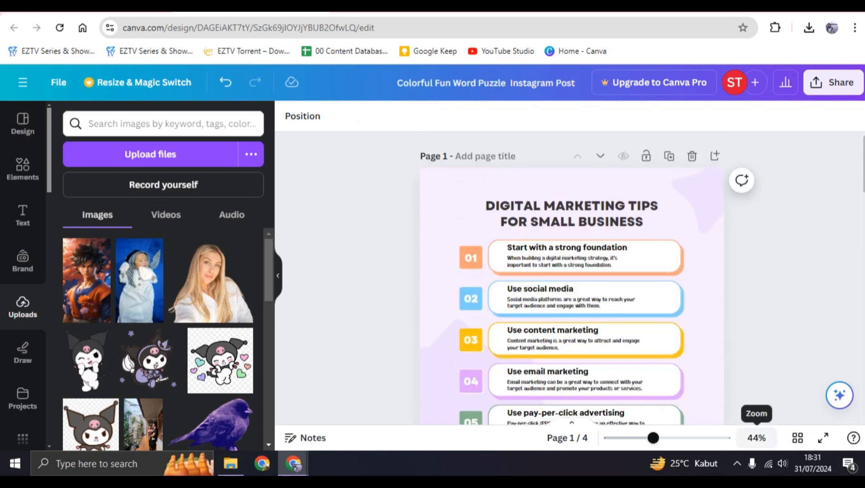
pyautogui.click(756, 438)
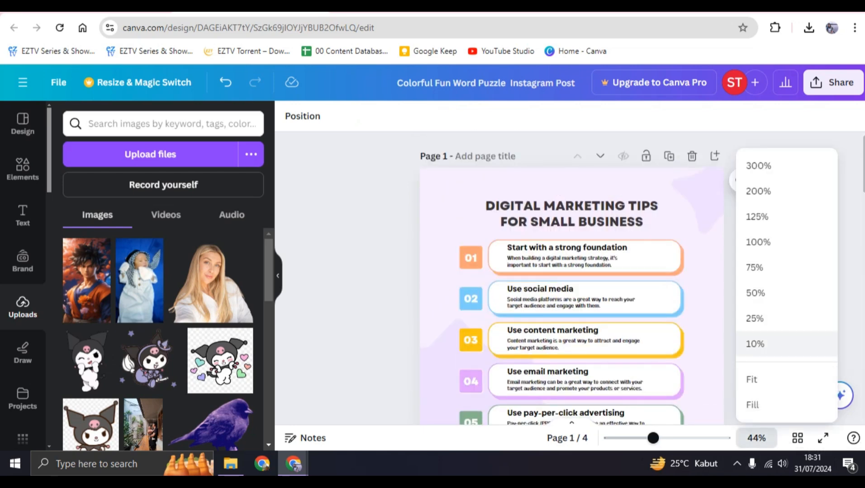
pyautogui.click(764, 318)
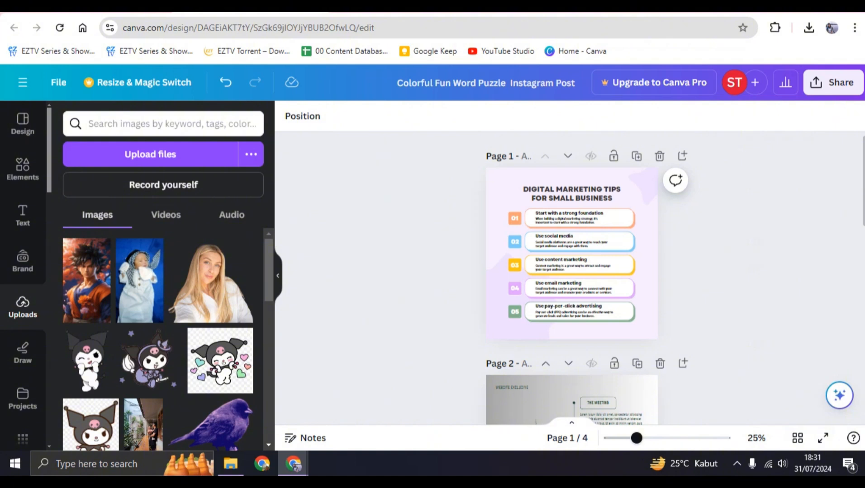
pyautogui.scroll(1, 572, 279)
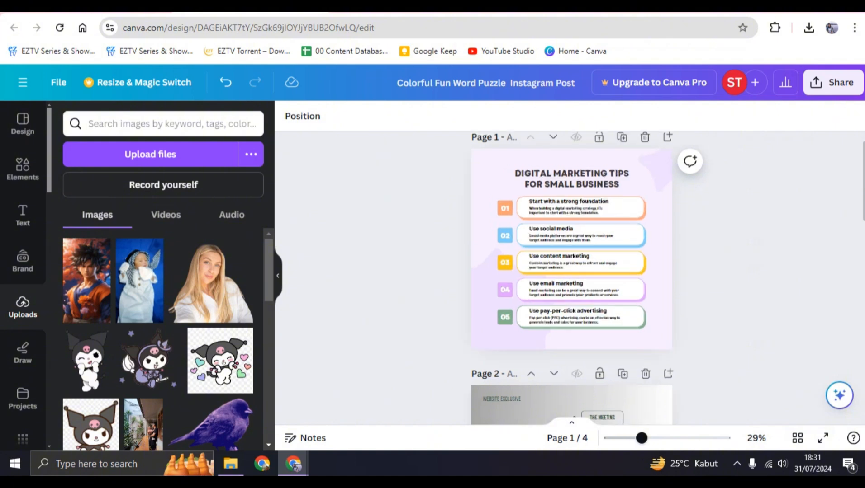
pyautogui.scroll(3, 571, 278)
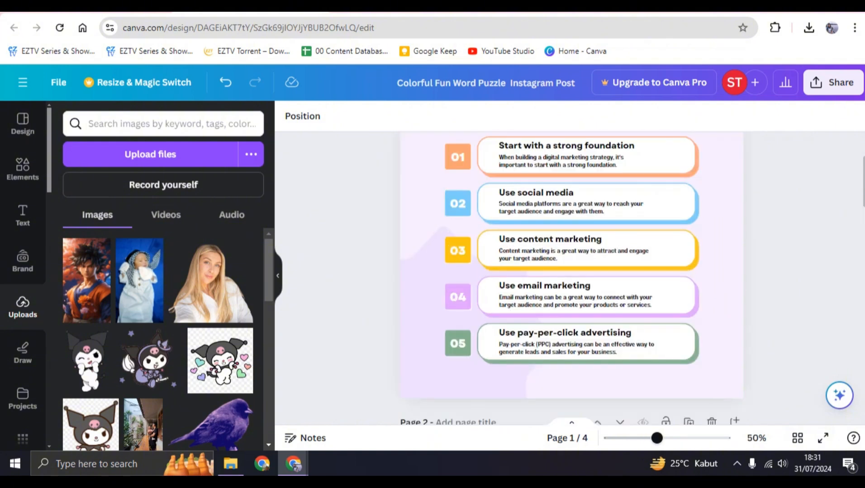
pyautogui.scroll(3, 571, 286)
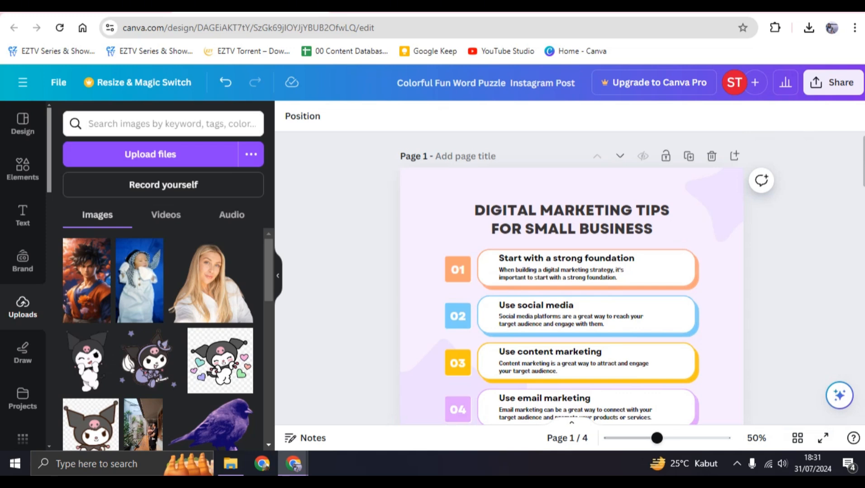
pyautogui.scroll(-3, 571, 278)
pyautogui.click(584, 286)
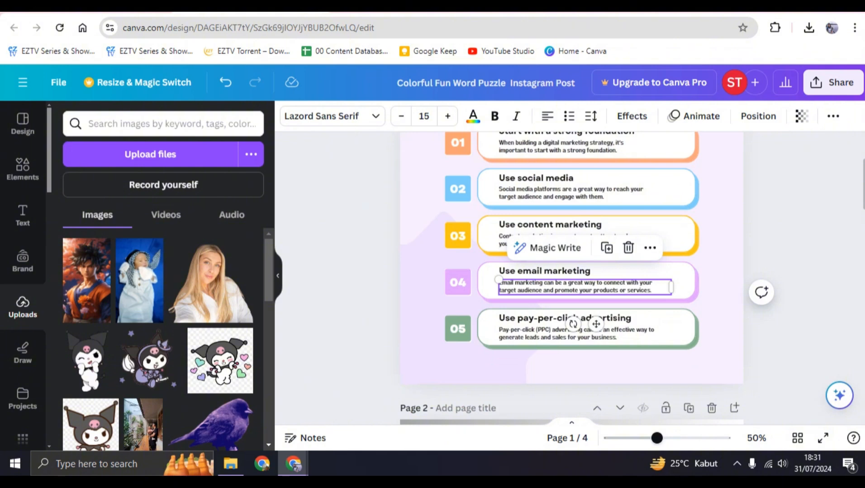
pyautogui.press('Escape')
pyautogui.scroll(2, 571, 279)
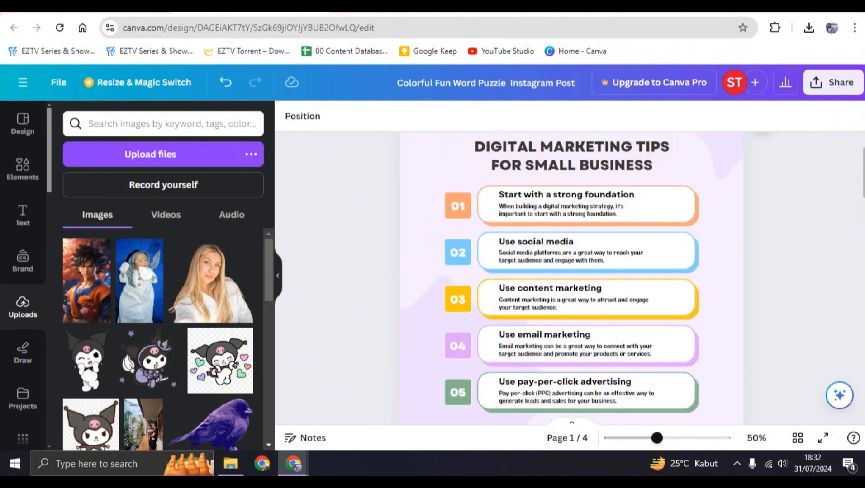
pyautogui.scroll(-2, 571, 278)
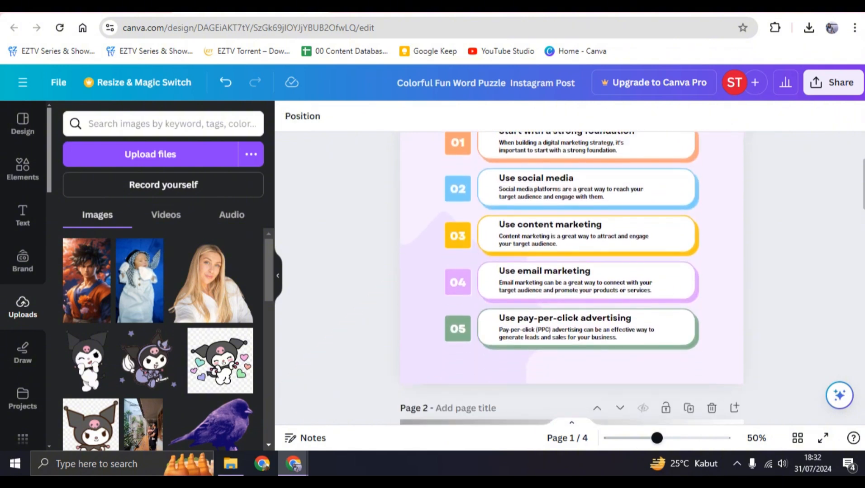
pyautogui.scroll(4, 457, 271)
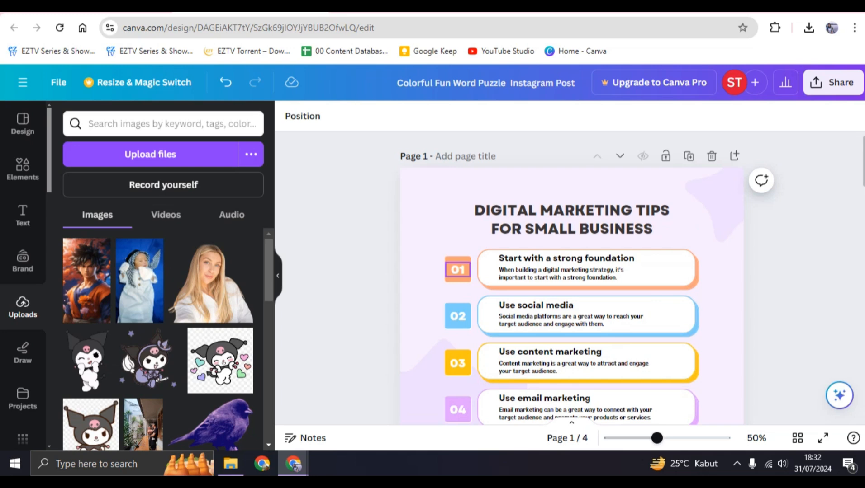
# Step: Select the number 01, its orange square and the adjoining text box shape individually on page 1, and clear the selection
pyautogui.click(458, 269)
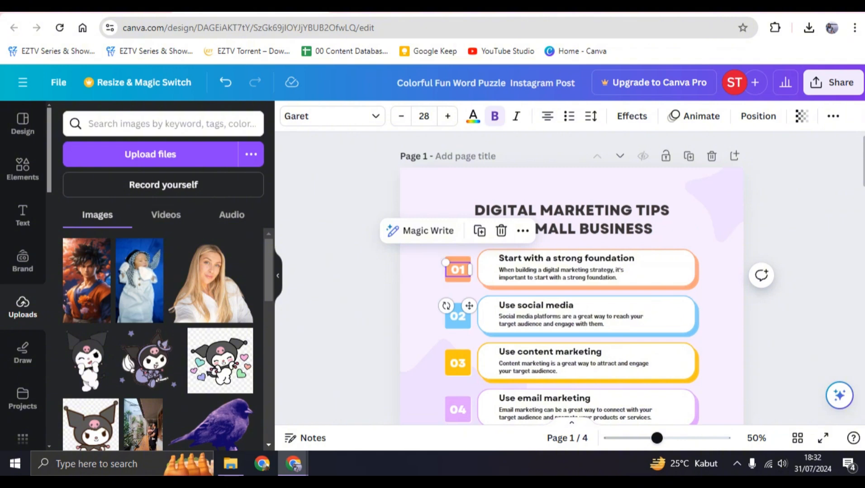
pyautogui.click(458, 279)
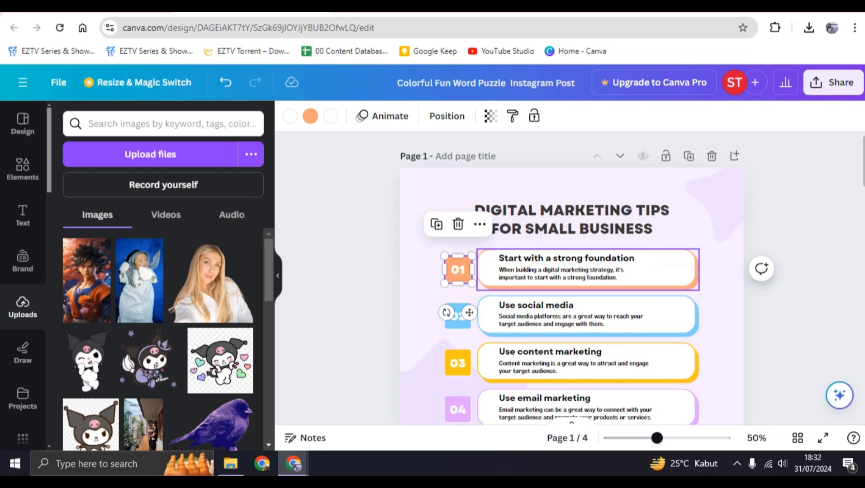
pyautogui.click(679, 270)
pyautogui.click(457, 270)
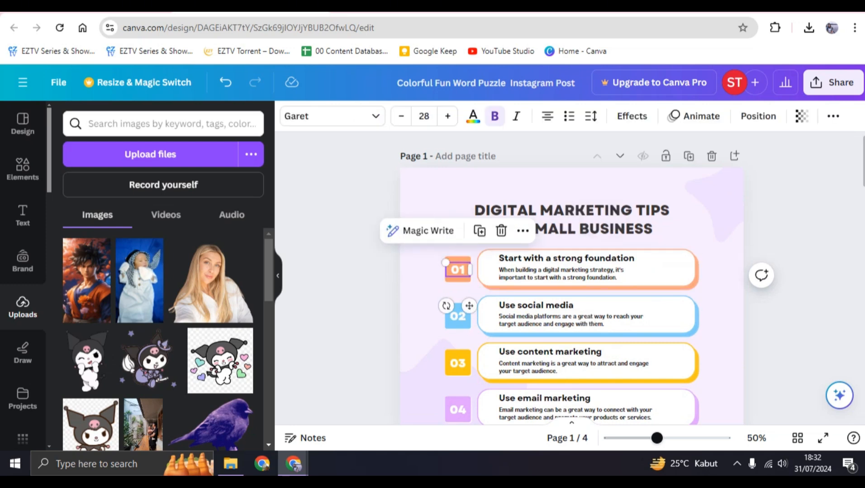
pyautogui.click(457, 270)
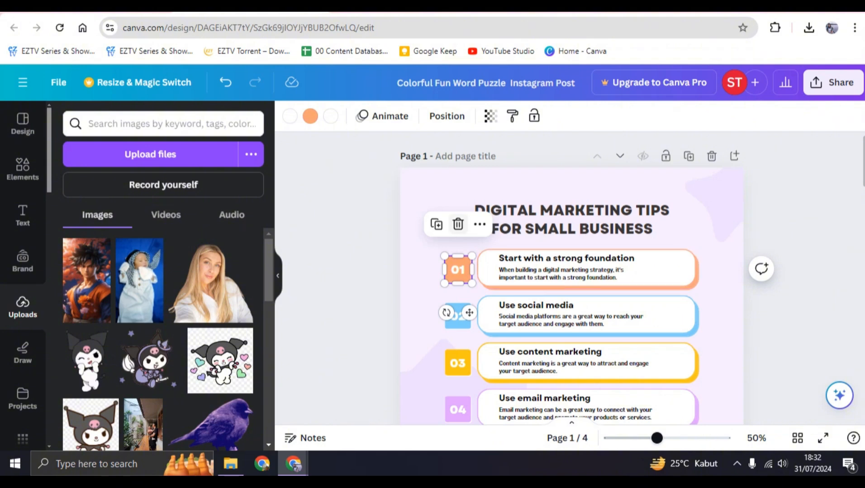
pyautogui.press('Escape')
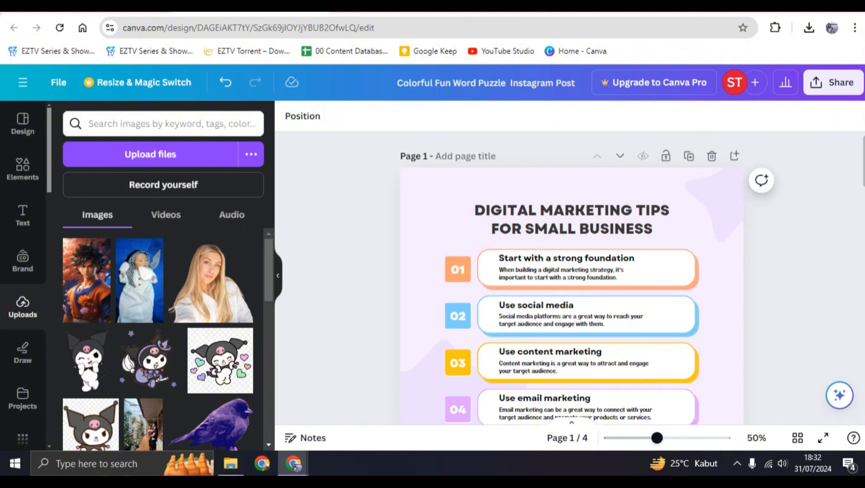
# Step: Group the 01 number, its orange square, the box, and the "Start with a strong foundation" heading and description on page 1
pyautogui.moveTo(424, 250); pyautogui.dragTo(624, 282)
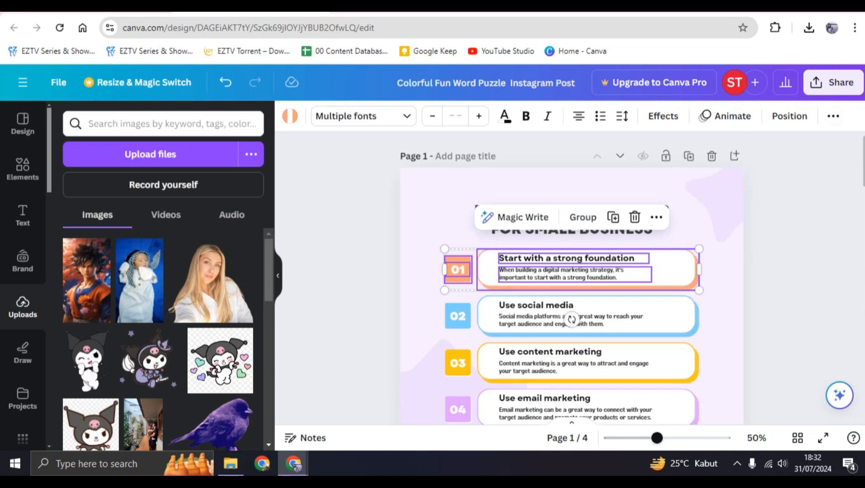
pyautogui.click(832, 116)
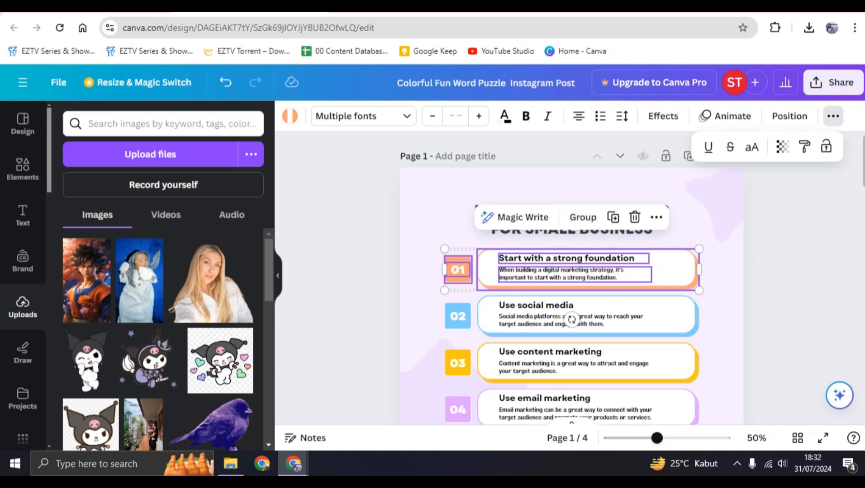
pyautogui.rightClick(572, 251)
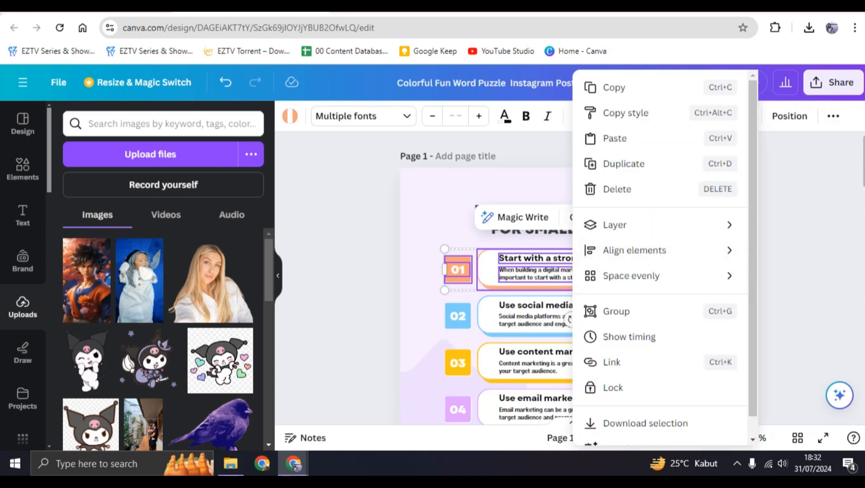
pyautogui.scroll(-1, 615, 311)
pyautogui.click(616, 290)
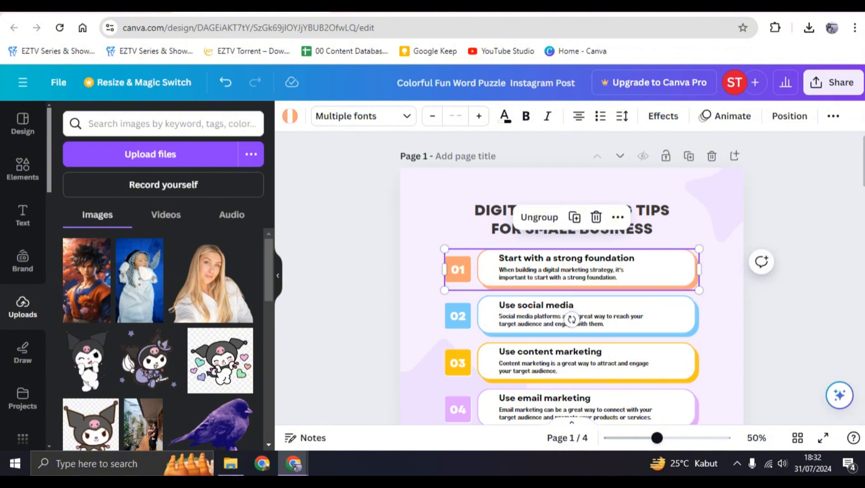
pyautogui.press('Escape')
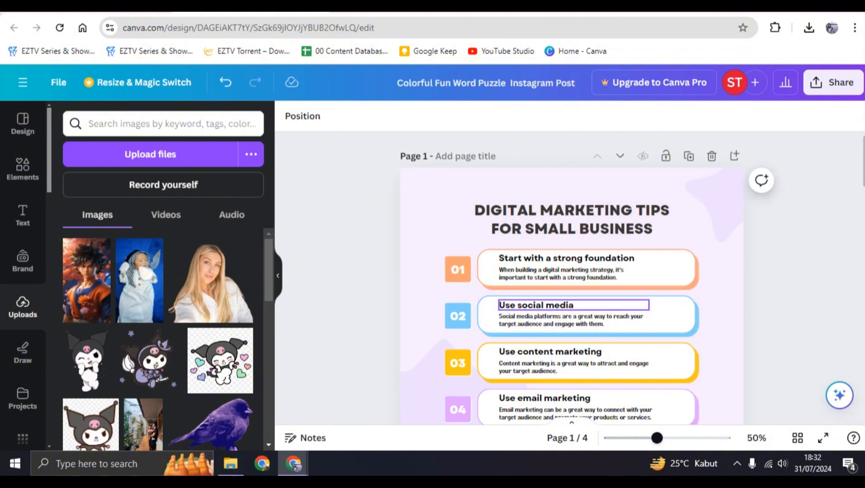
# Step: Delete the green donation box illustration beside item 2 on page 3 and undo the deletion
pyautogui.scroll(-15, 572, 305)
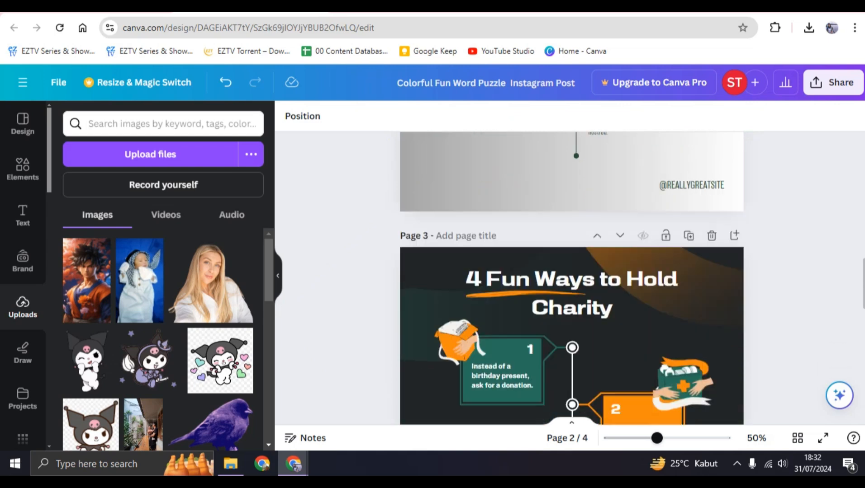
pyautogui.click(682, 299)
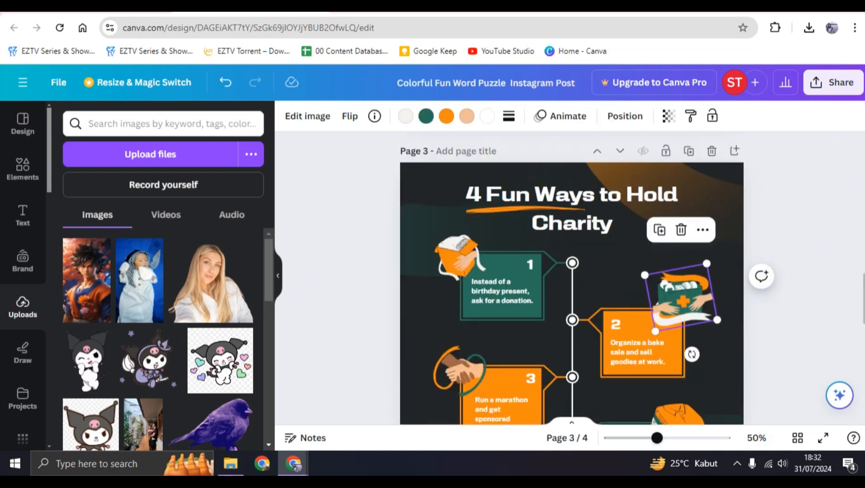
pyautogui.press('Delete')
pyautogui.hotkey('ctrl', 'z')
pyautogui.scroll(-3, 571, 279)
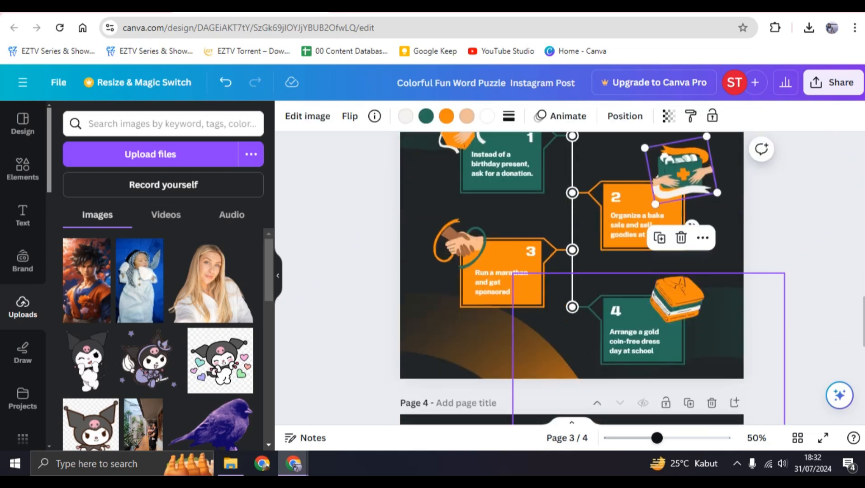
# Step: Crop the orange stacked-clothes illustration beside item 4 on page 3 freeform from its upper-left corner, and clear the selection
pyautogui.click(677, 300)
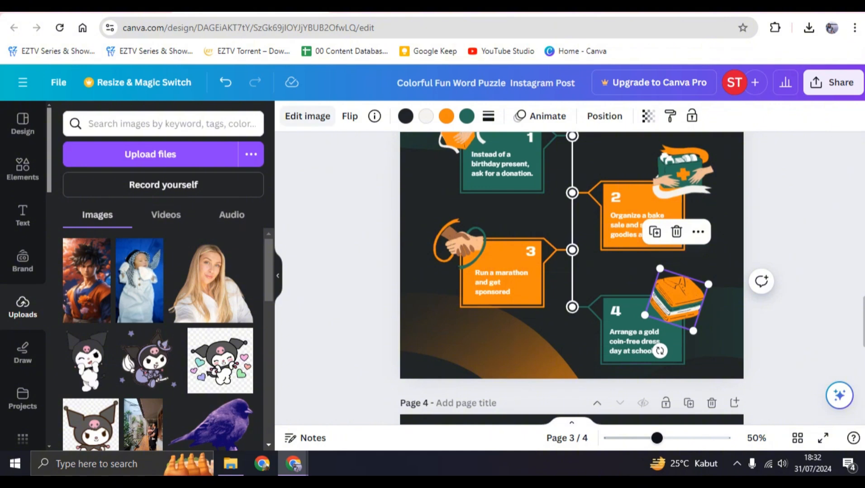
pyautogui.click(308, 116)
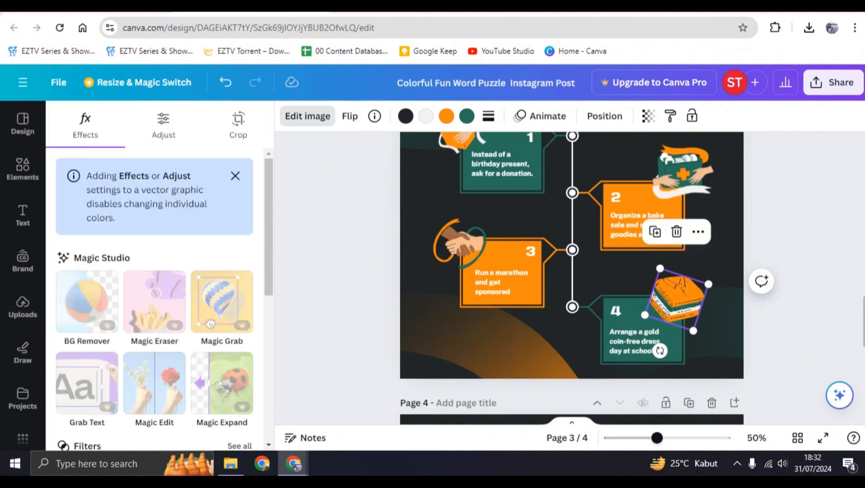
pyautogui.click(238, 123)
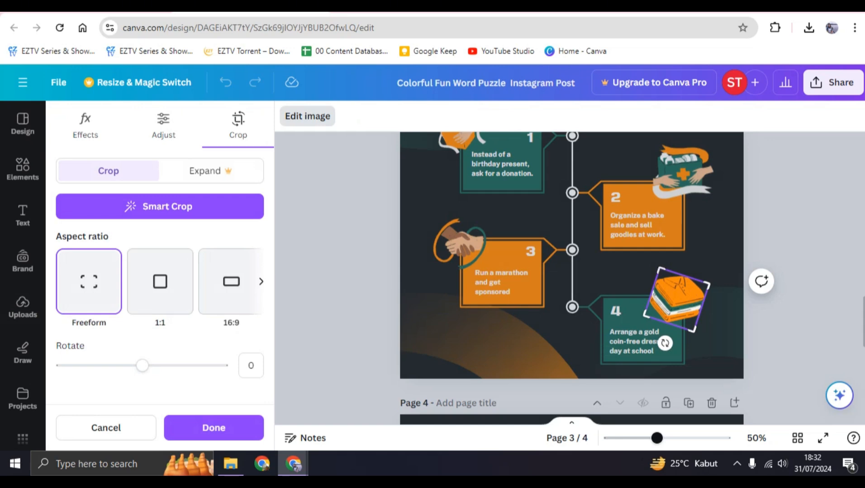
pyautogui.moveTo(660, 270); pyautogui.dragTo(674, 284)
pyautogui.press('Return')
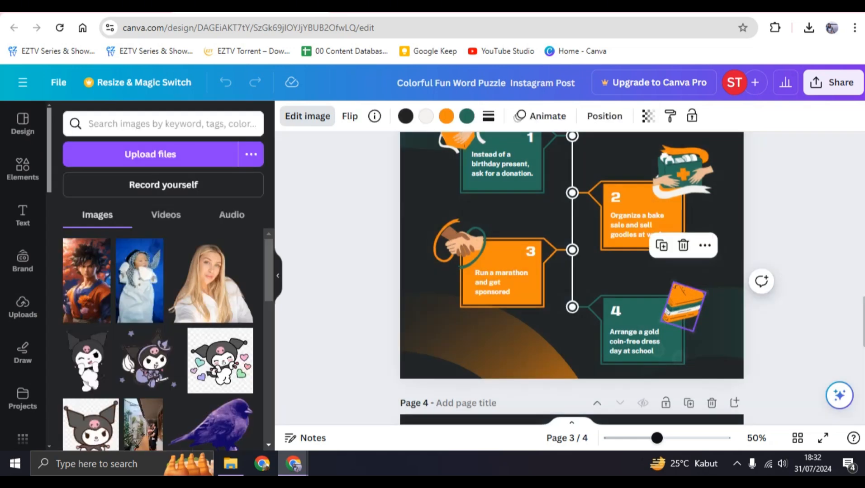
pyautogui.press('Escape')
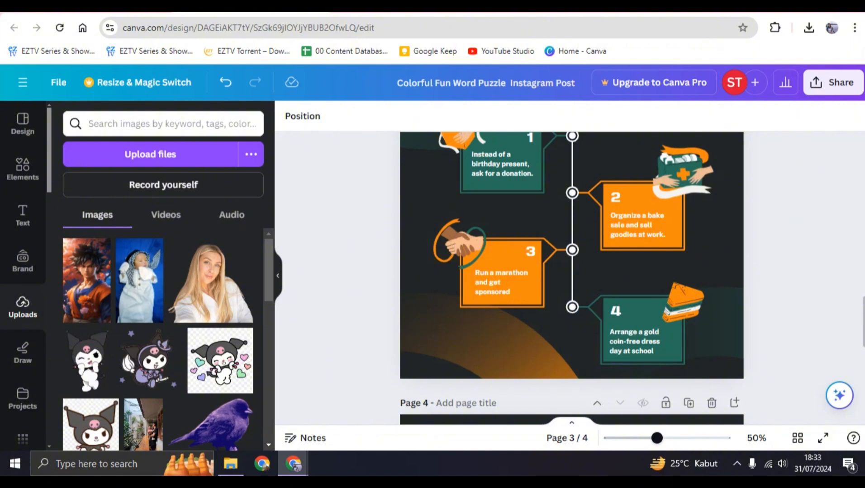
# Step: Search the elements for Arrow with page 2's background selected, and filter the results by Yellow #ffde59
pyautogui.scroll(-5, 572, 278)
pyautogui.scroll(15, 571, 278)
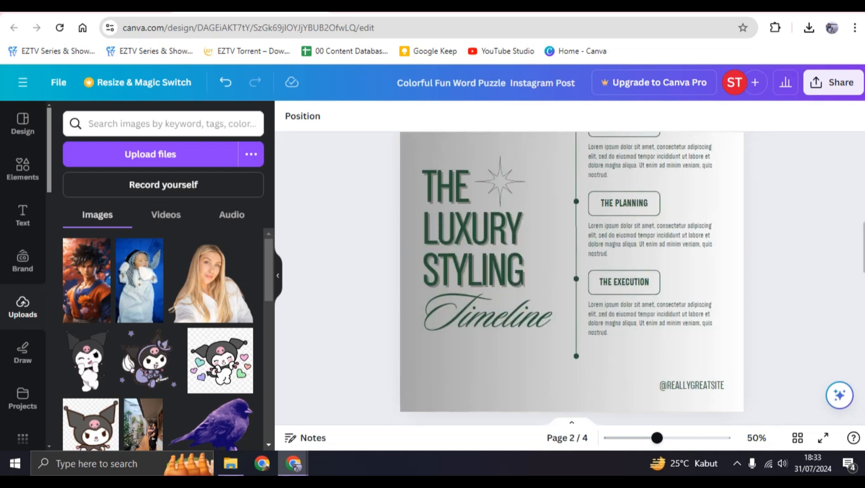
pyautogui.scroll(-4, 571, 278)
pyautogui.click(529, 217)
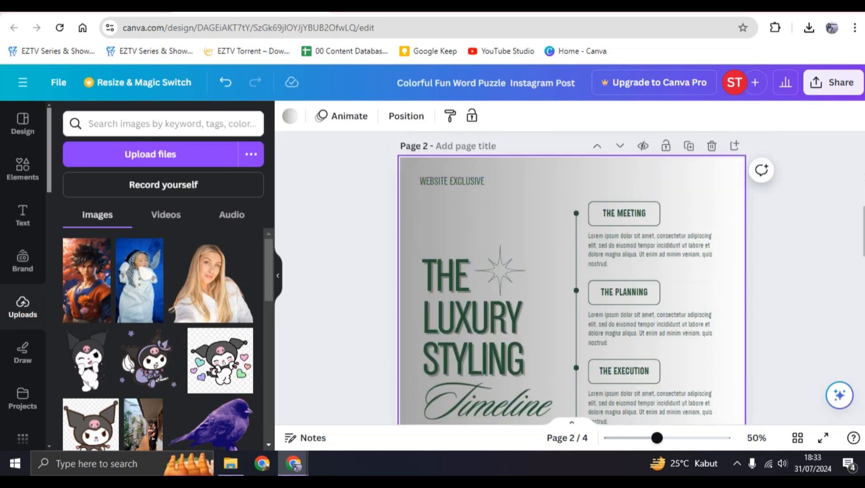
pyautogui.click(22, 169)
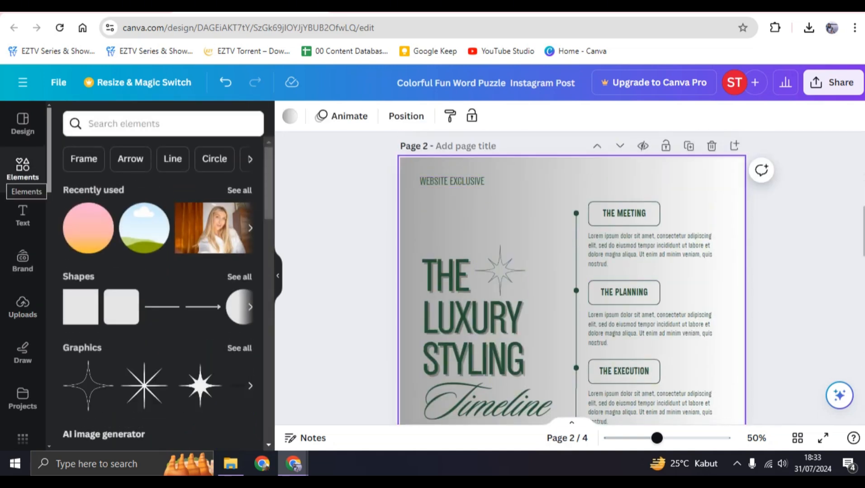
pyautogui.click(130, 159)
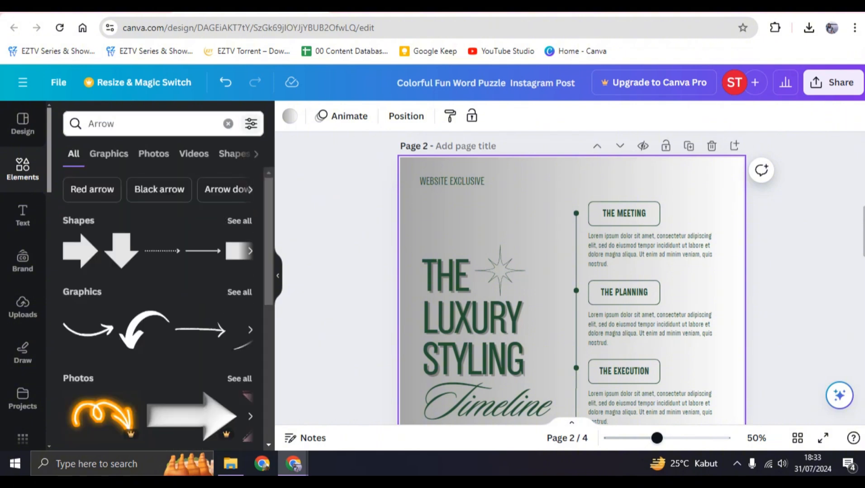
pyautogui.click(250, 124)
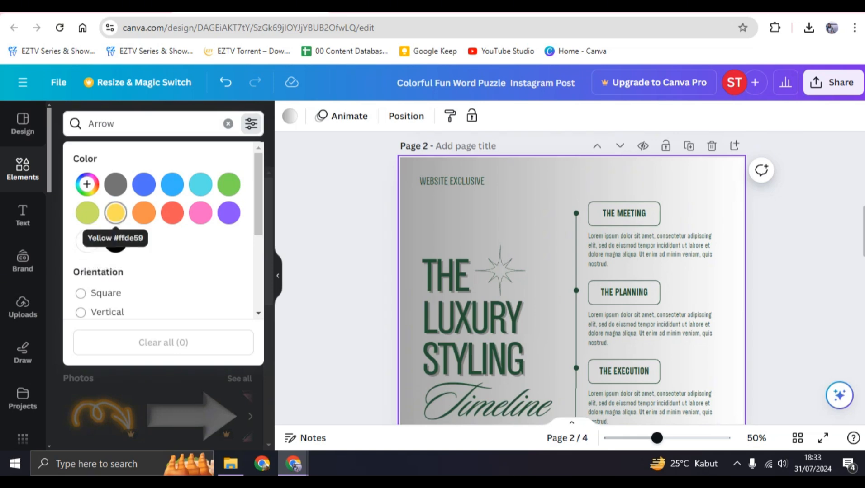
pyautogui.click(115, 212)
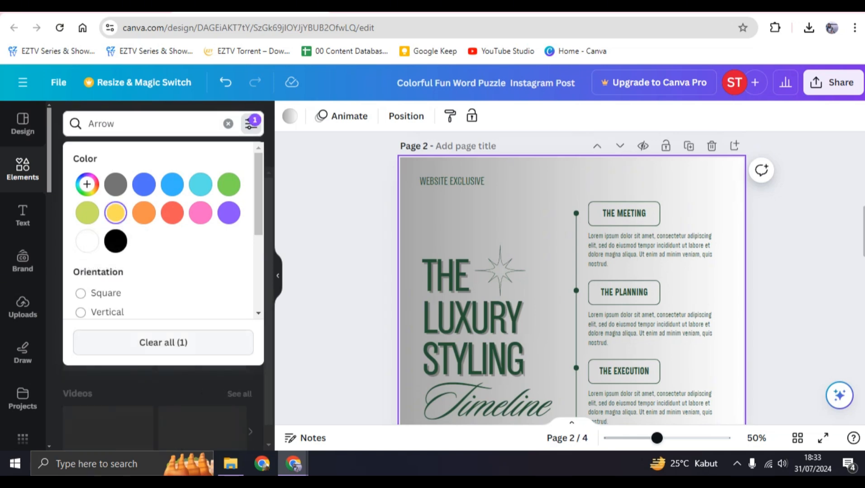
pyautogui.press('Escape')
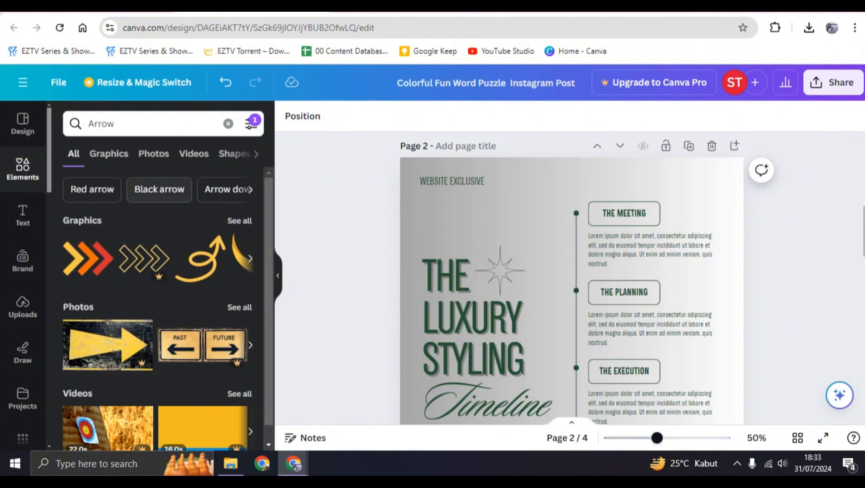
pyautogui.press('/')
pyautogui.press('Escape')
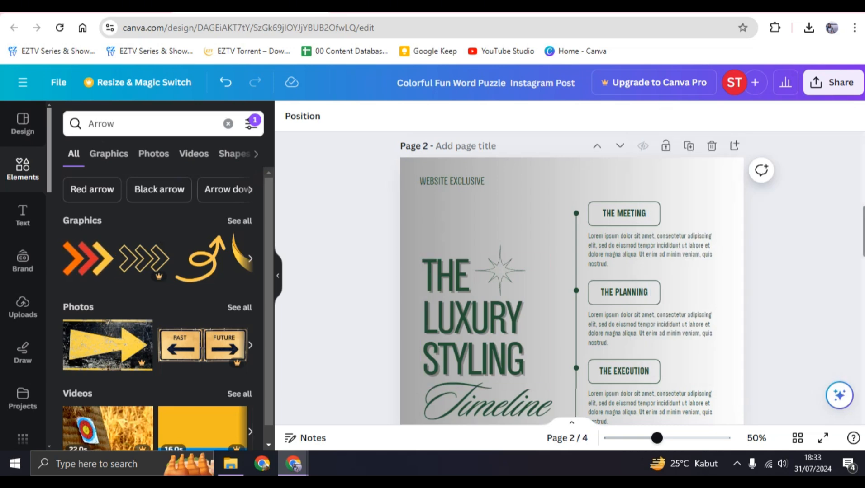
pyautogui.scroll(-1, 167, 311)
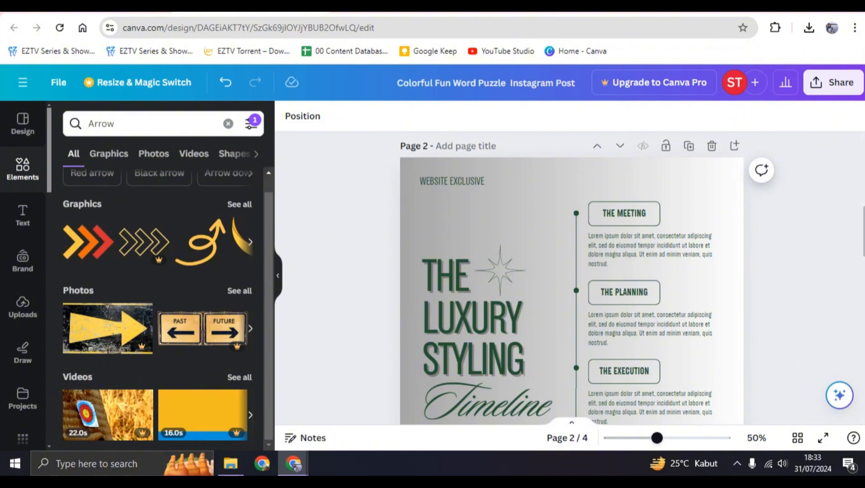
# Step: Select the description text box under THE EXECUTION on page 2 and show its additional formatting options
pyautogui.scroll(-3, 652, 280)
pyautogui.click(653, 281)
pyautogui.doubleClick(653, 280)
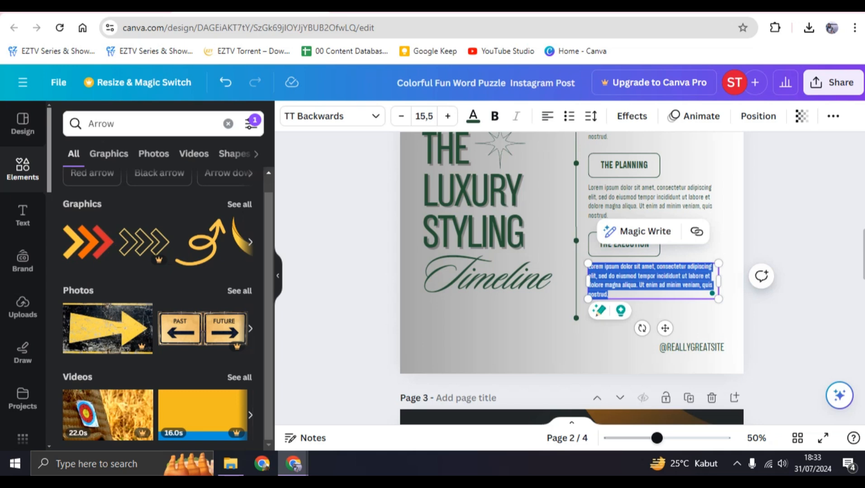
pyautogui.press('Escape')
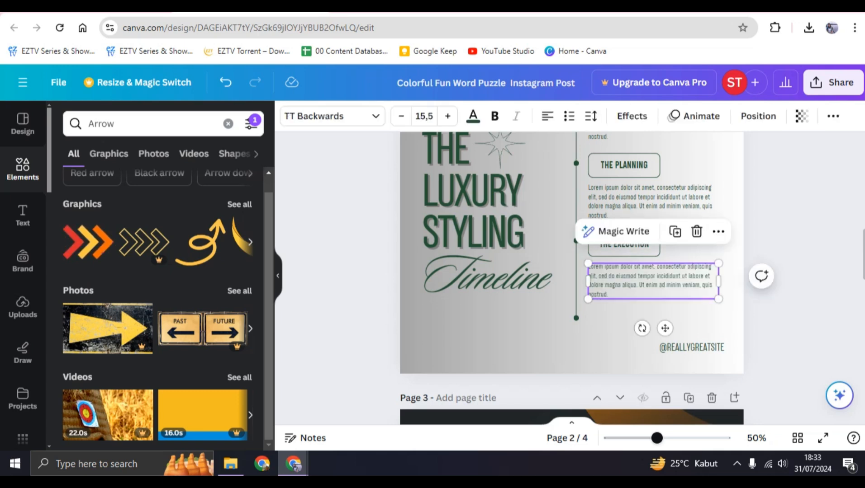
pyautogui.click(833, 116)
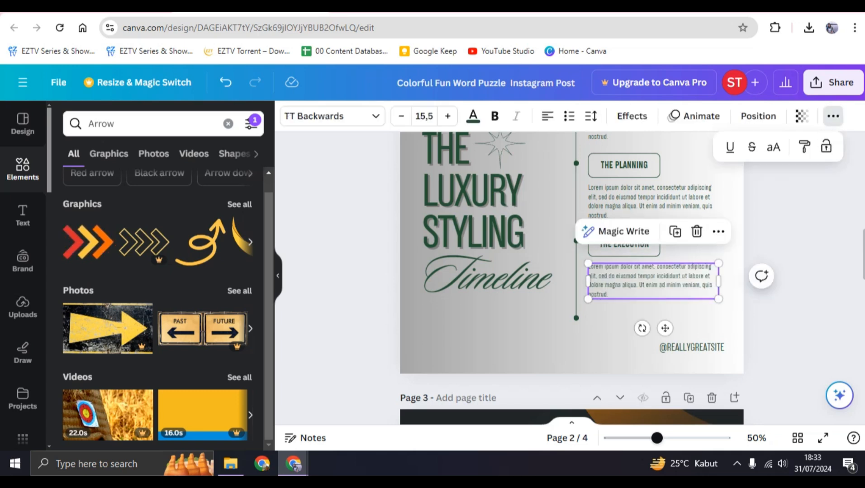
# Step: Select part of "eiusmod tempor" in THE EXECUTION description on page 2, open its link entry, and leave without adding a link
pyautogui.doubleClick(636, 285)
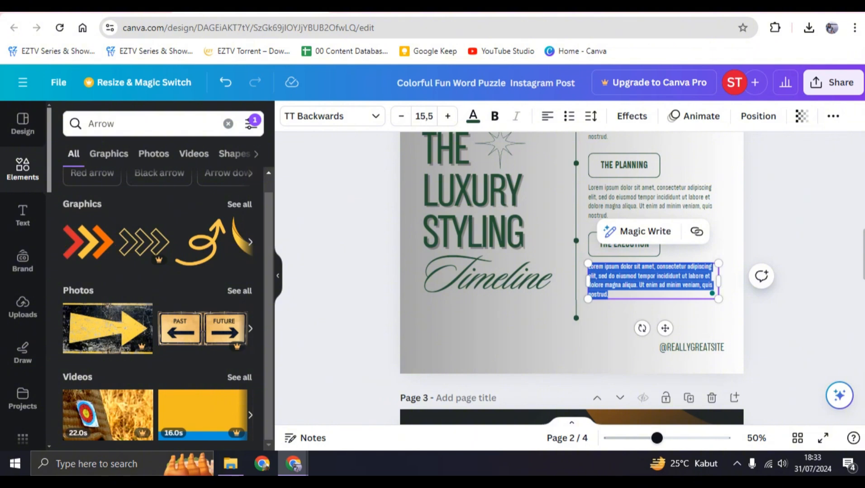
pyautogui.rightClick(636, 286)
pyautogui.click(636, 286)
pyautogui.click(636, 276)
pyautogui.click(636, 277)
pyautogui.click(635, 276)
pyautogui.moveTo(632, 276); pyautogui.dragTo(653, 277)
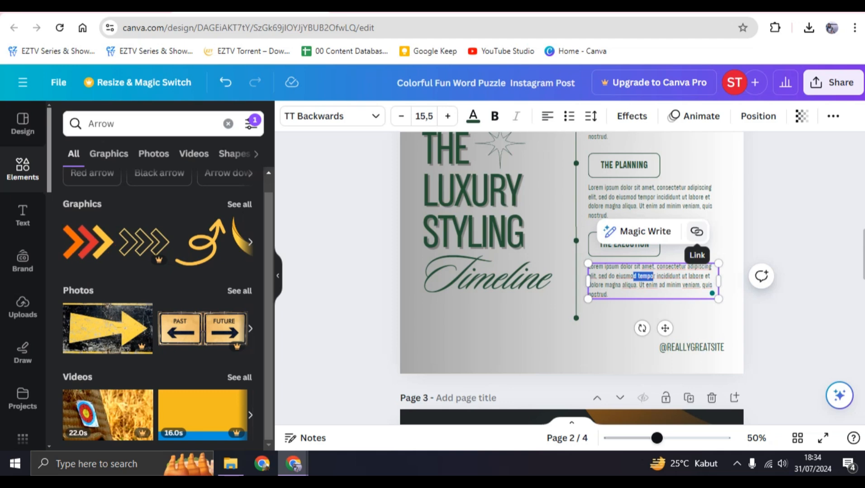
pyautogui.click(696, 232)
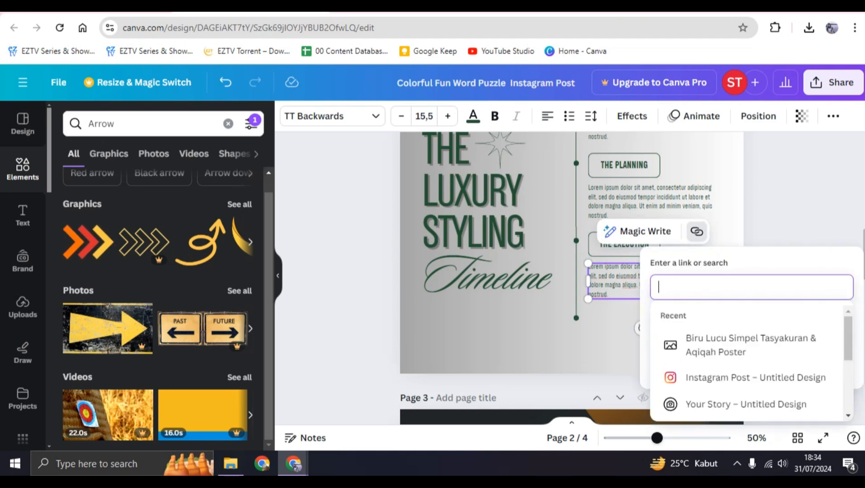
pyautogui.press('Escape')
pyautogui.press('Escape')
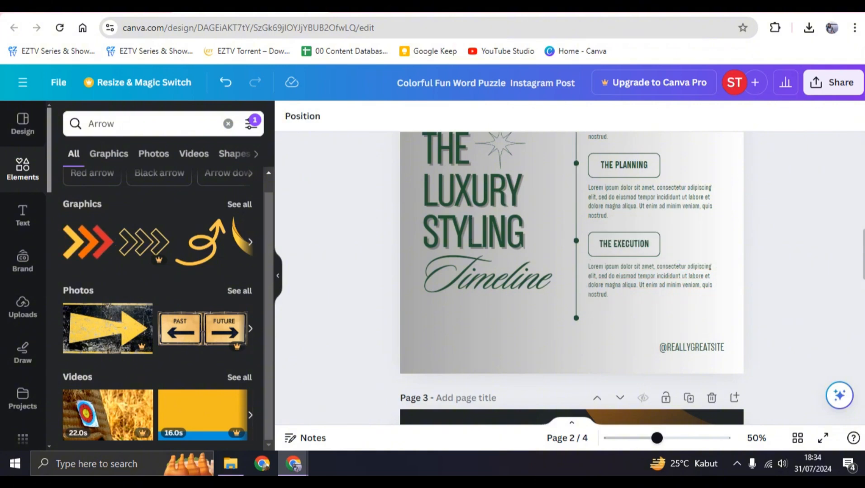
# Step: Add a new page at the end of the design and browse the available design templates
pyautogui.scroll(-10, 498, 276)
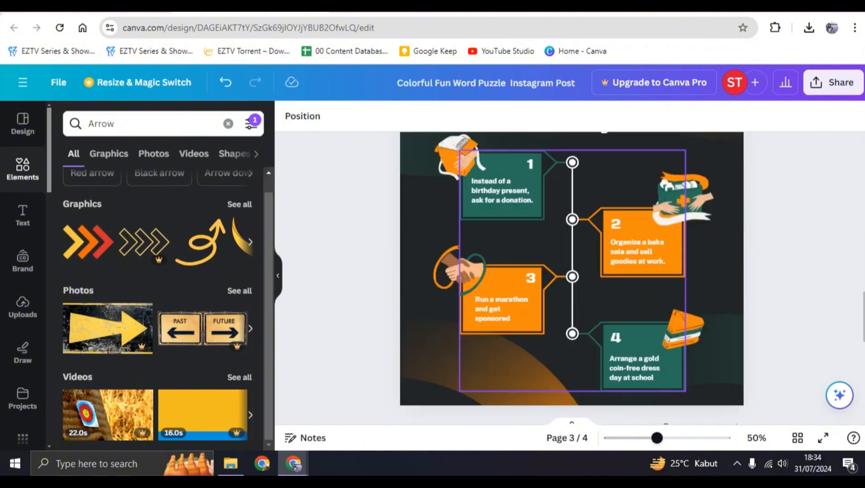
pyautogui.click(571, 397)
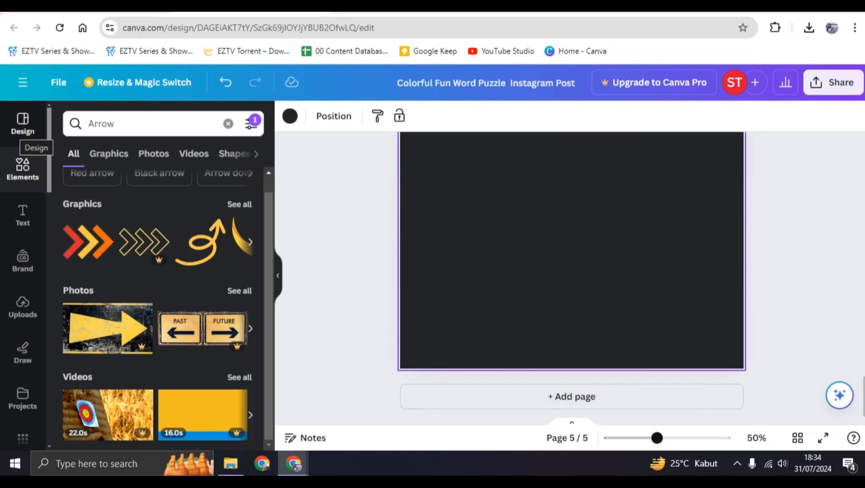
pyautogui.click(22, 123)
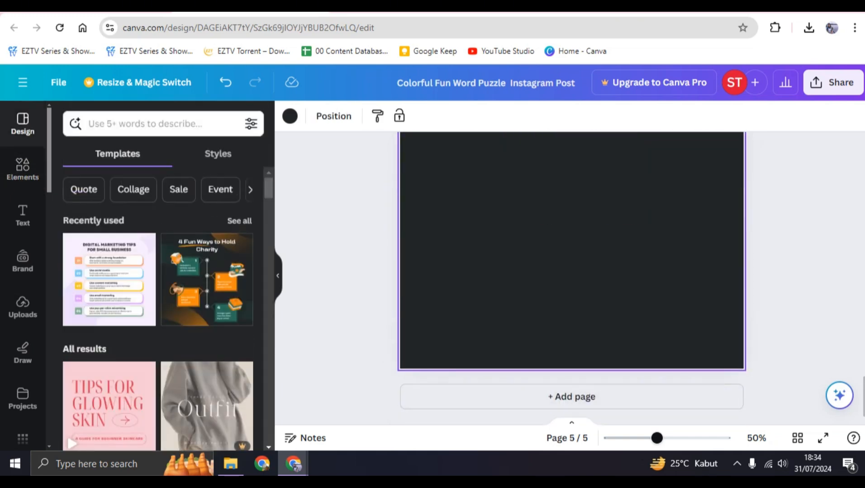
pyautogui.scroll(-4, 133, 190)
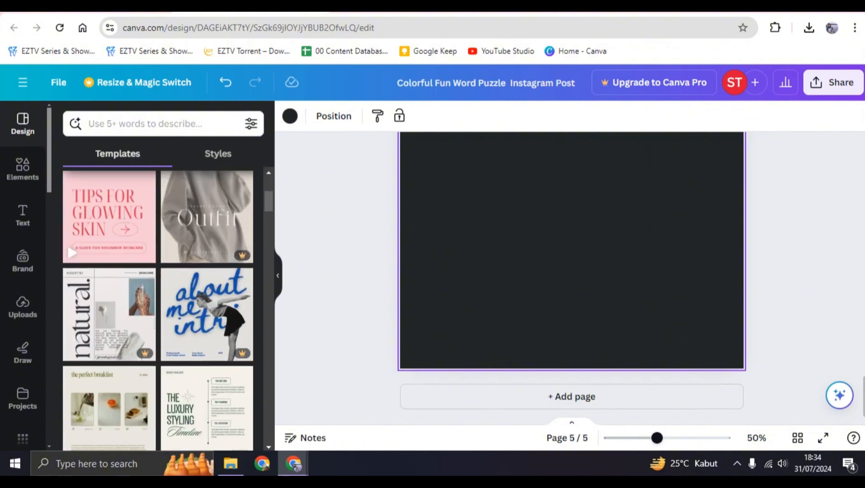
# Step: Search the design templates for the recent term "blue" and look through the results
pyautogui.click(155, 123)
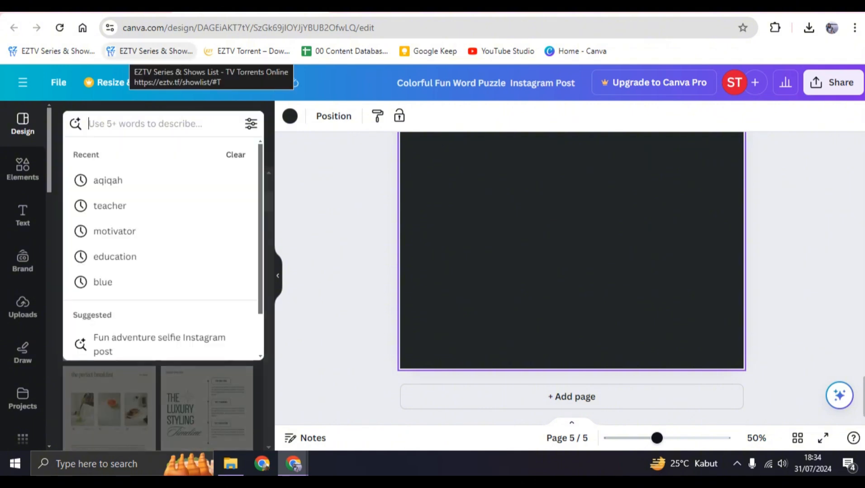
pyautogui.click(103, 282)
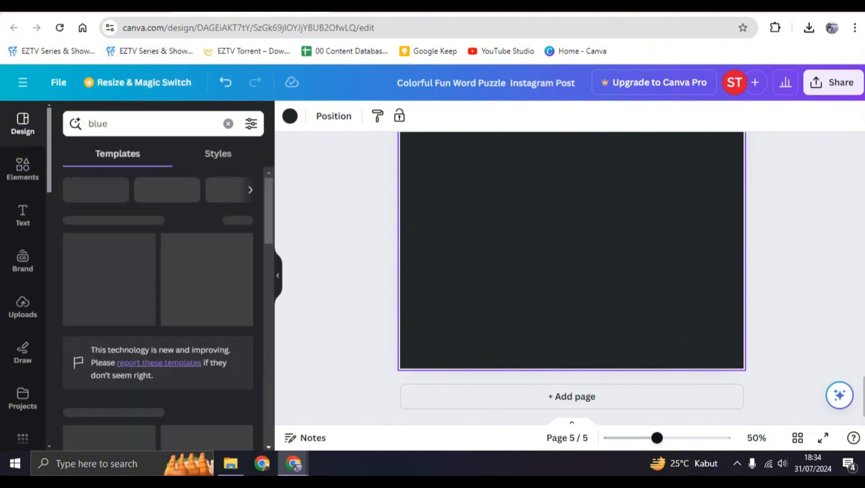
pyautogui.scroll(-4, 114, 280)
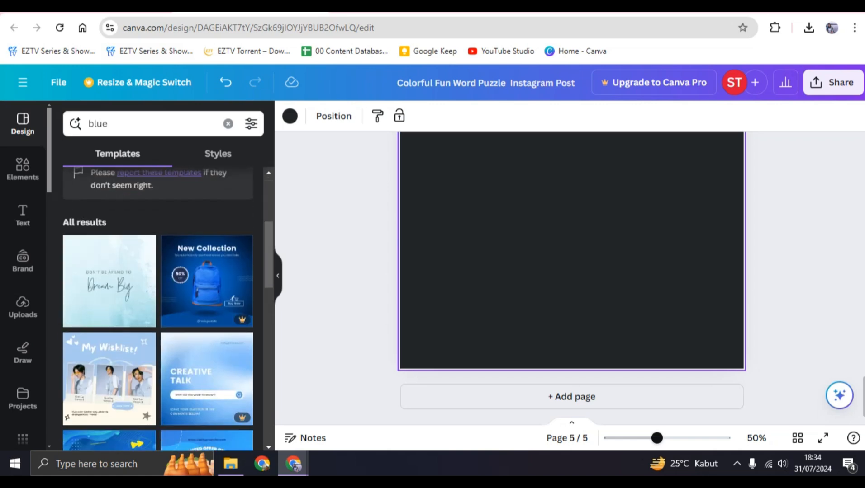
pyautogui.scroll(-4, 114, 280)
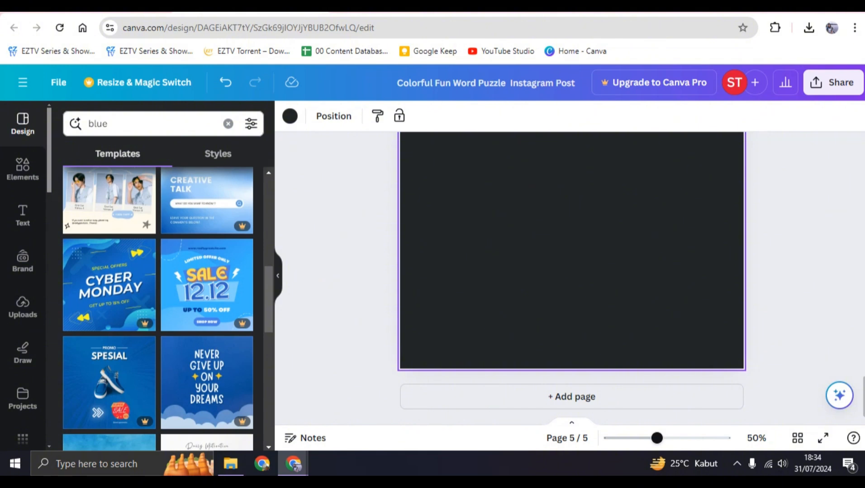
pyautogui.scroll(4, 158, 308)
# Step: Return to page 3 and turn on the rulers and guides for the design
pyautogui.scroll(9, 570, 278)
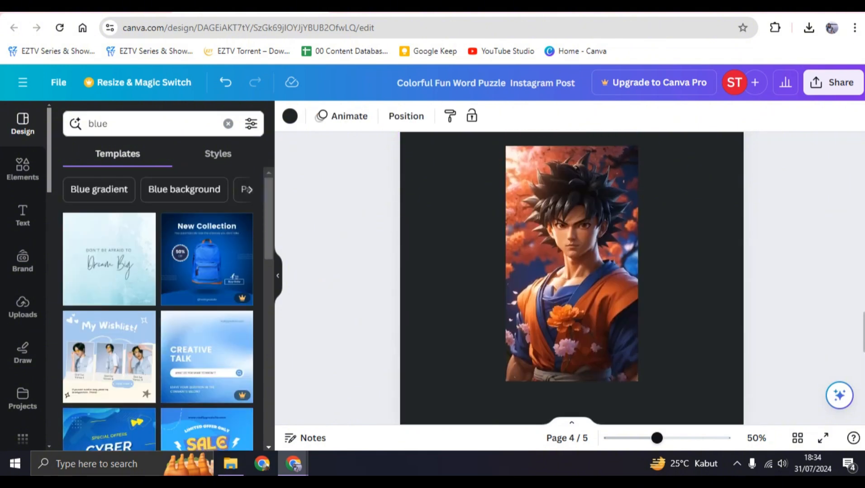
pyautogui.scroll(8, 571, 278)
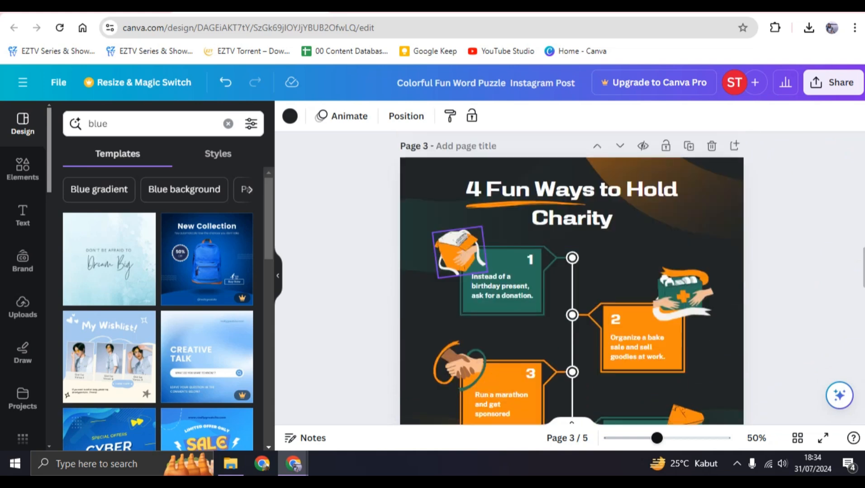
pyautogui.click(420, 217)
pyautogui.click(422, 298)
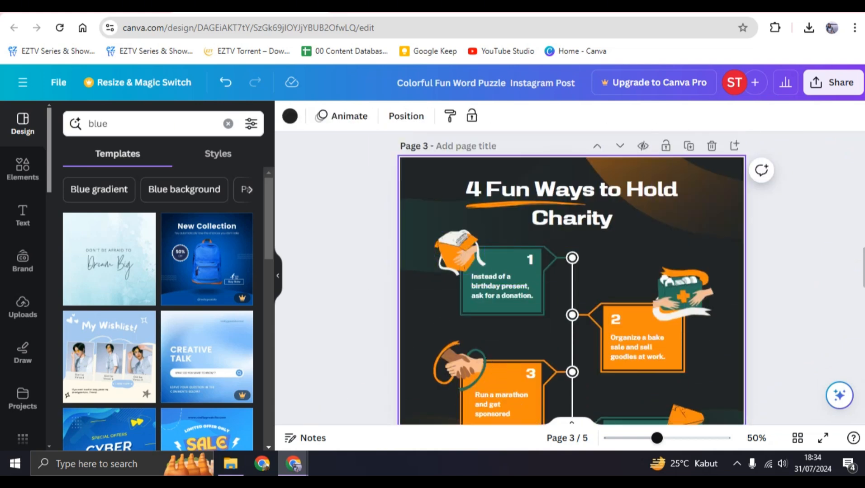
pyautogui.click(59, 83)
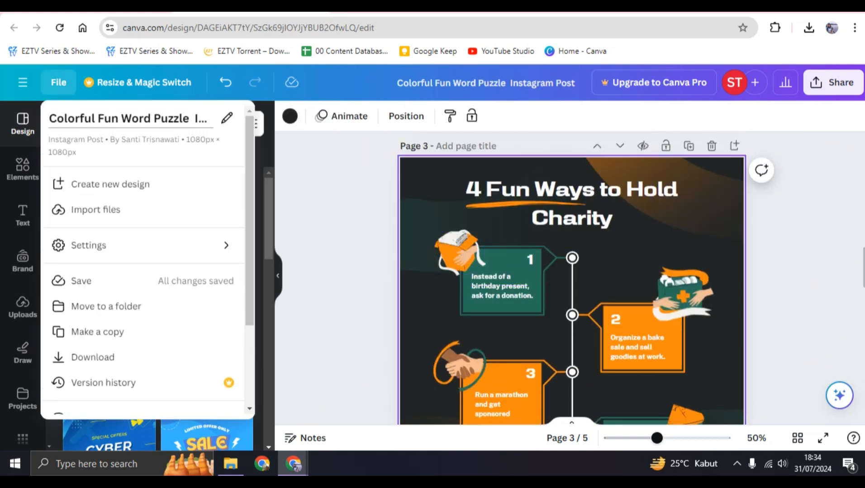
pyautogui.scroll(-3, 136, 271)
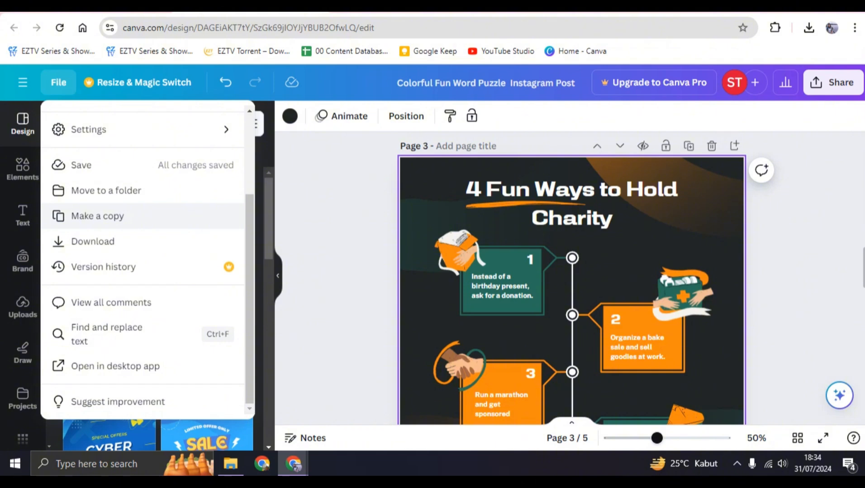
pyautogui.scroll(3, 142, 216)
pyautogui.moveTo(142, 245)
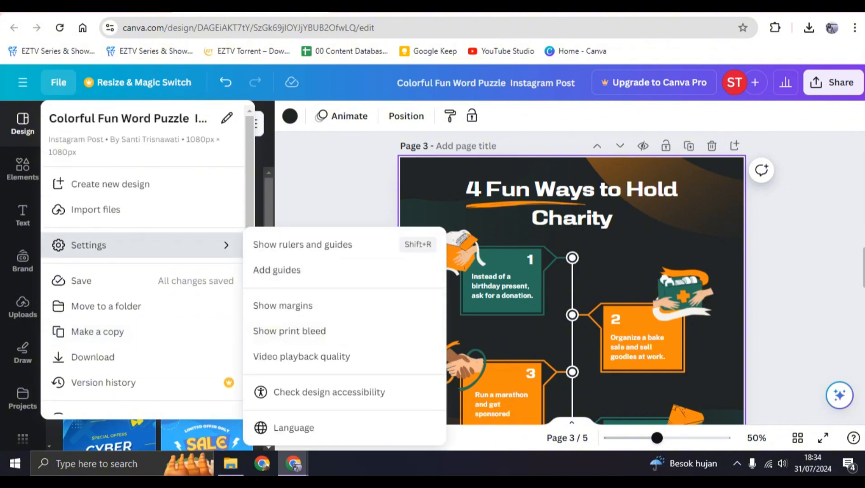
pyautogui.click(343, 244)
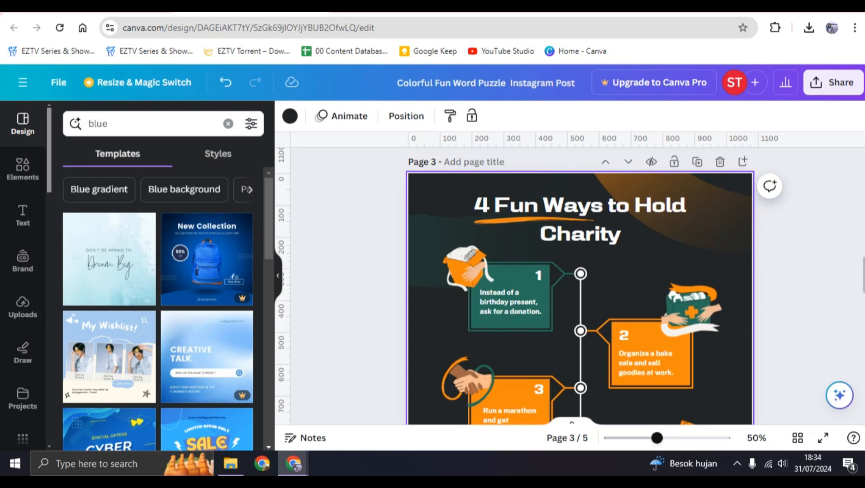
# Step: Place a vertical guide at about 51 px on page 3 and move the "4 Fun Ways to Hold Charity" title to align with it
pyautogui.moveTo(281, 271); pyautogui.dragTo(424, 271)
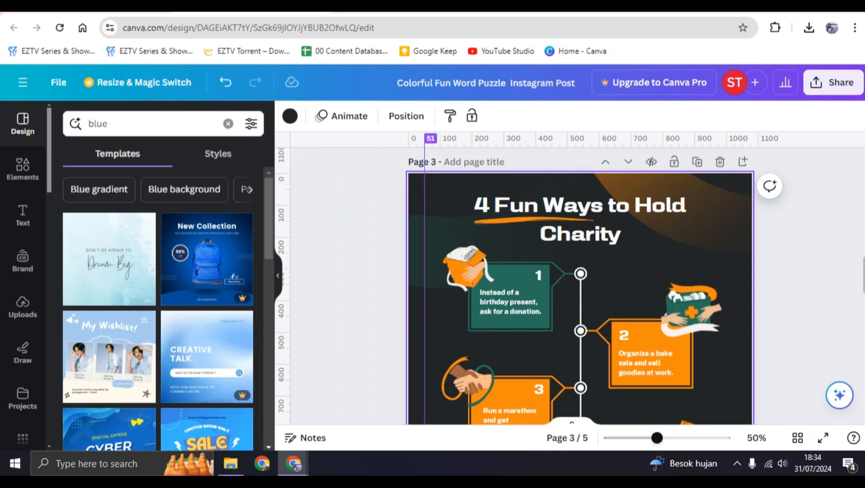
pyautogui.moveTo(580, 221); pyautogui.dragTo(532, 218)
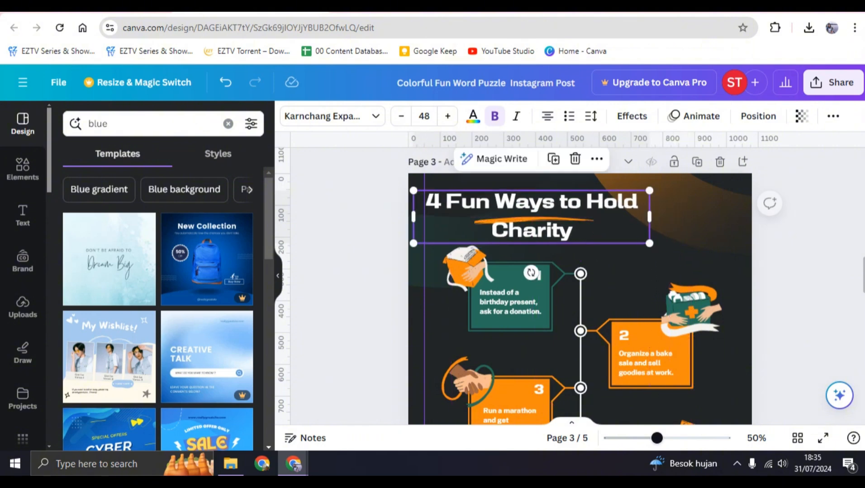
pyautogui.press('Escape')
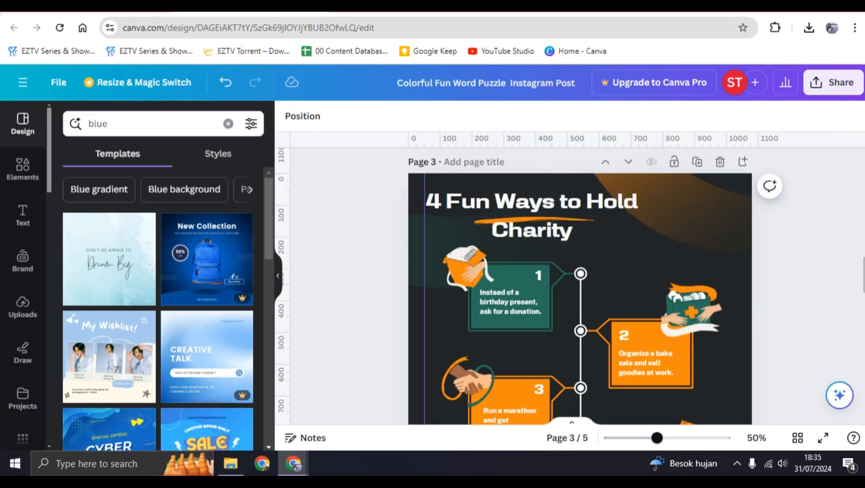
# Step: Select the anime character image on page 4, view its image editing effects and filters, and close them without applying any
pyautogui.scroll(-8, 579, 285)
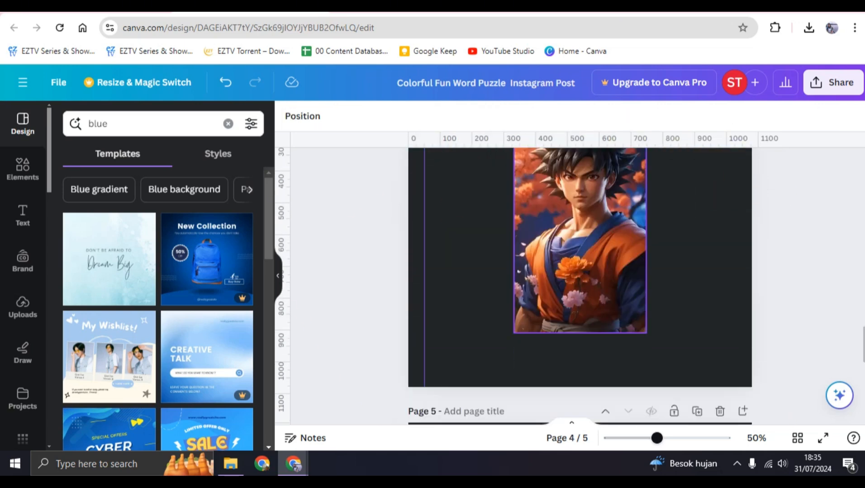
pyautogui.click(579, 240)
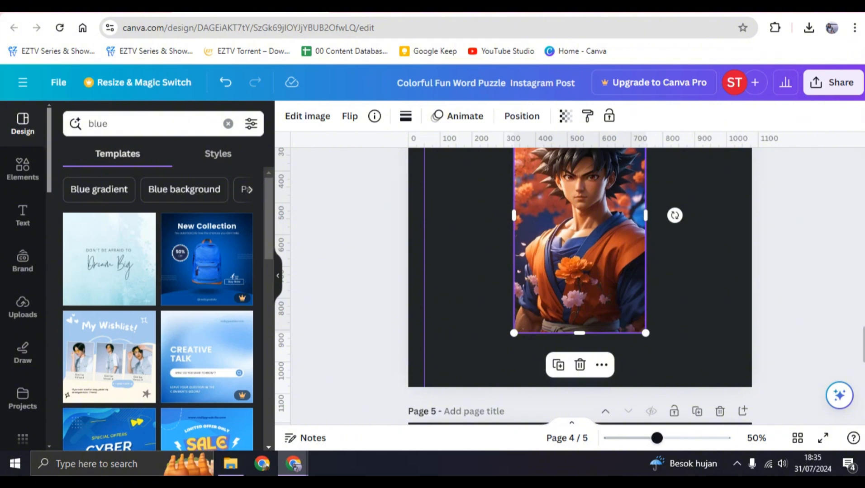
pyautogui.click(696, 271)
pyautogui.click(579, 240)
pyautogui.click(307, 116)
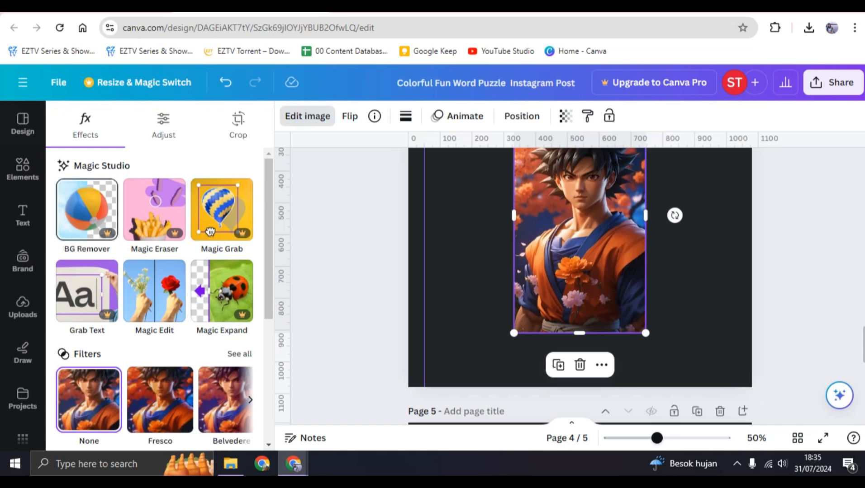
pyautogui.press('Escape')
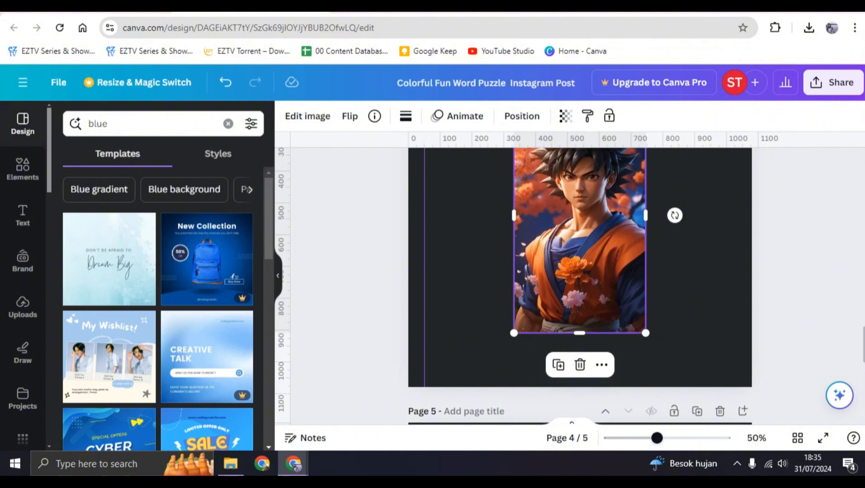
# Step: Delete the anime character image from page 4
pyautogui.click(698, 271)
pyautogui.click(579, 240)
pyautogui.press('Delete')
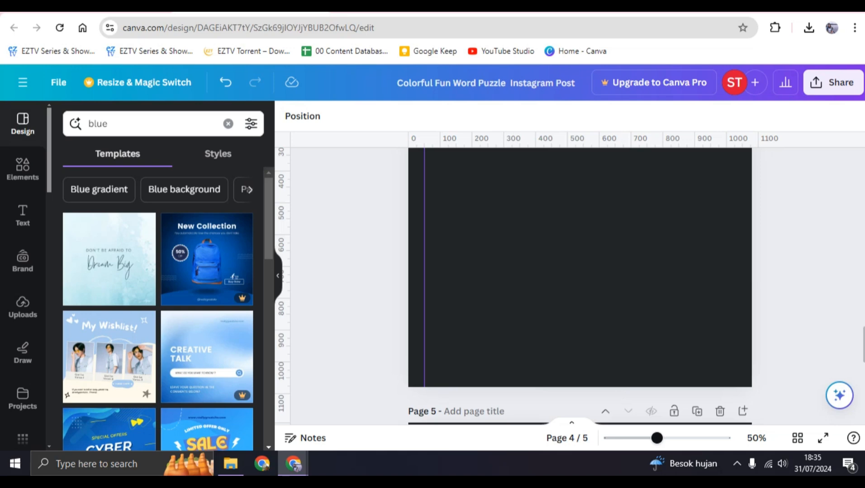
# Step: Replace the previous elements search with the suggested term "Frame" and show all available frames
pyautogui.scroll(5, 580, 285)
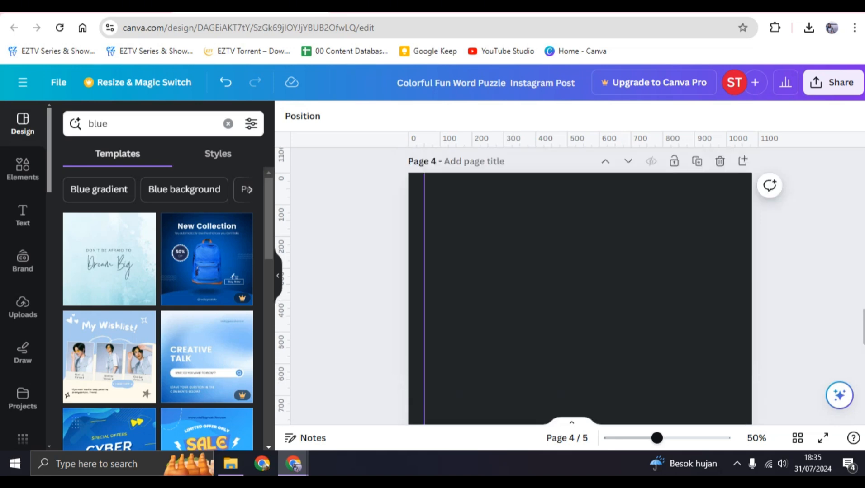
pyautogui.click(23, 168)
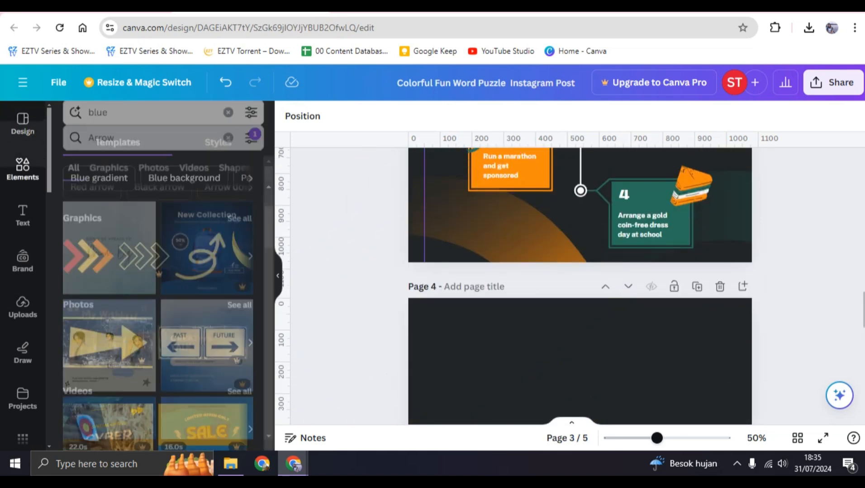
pyautogui.click(228, 124)
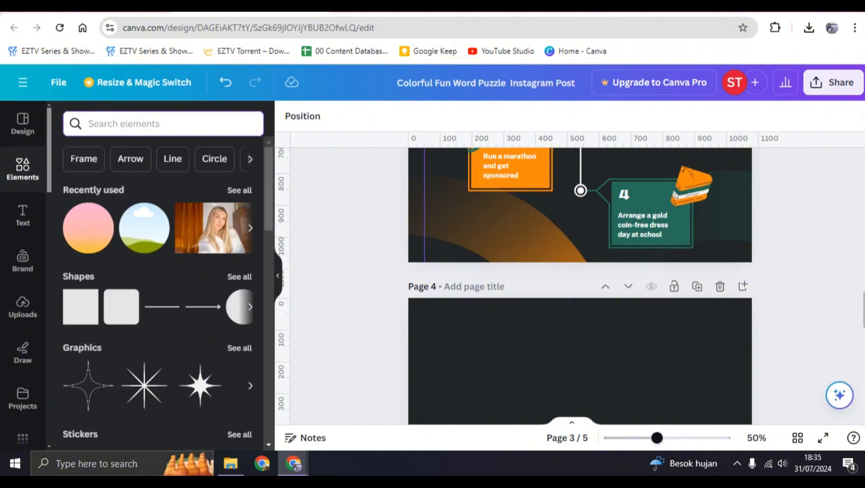
pyautogui.click(83, 159)
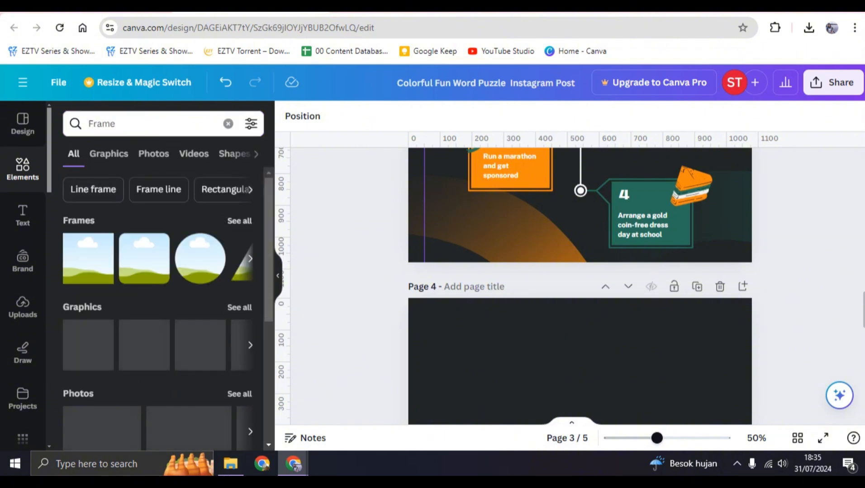
pyautogui.click(239, 221)
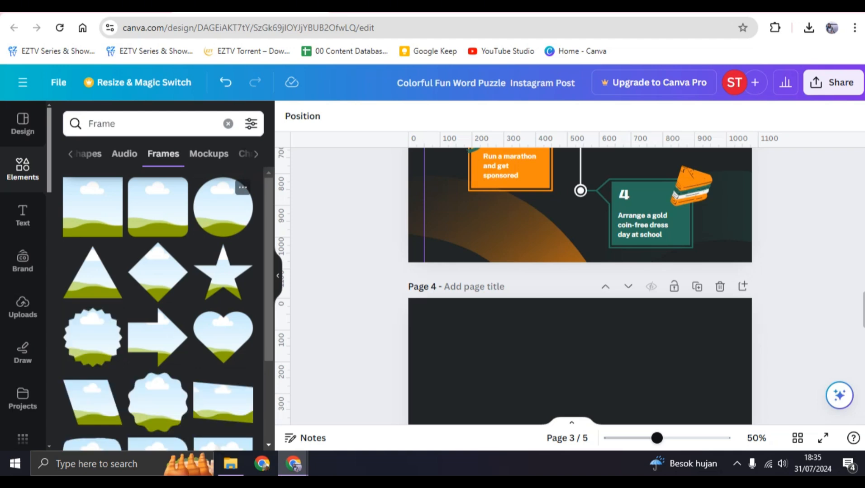
# Step: Add the heart-shaped frame to the empty page 4
pyautogui.scroll(-3, 159, 280)
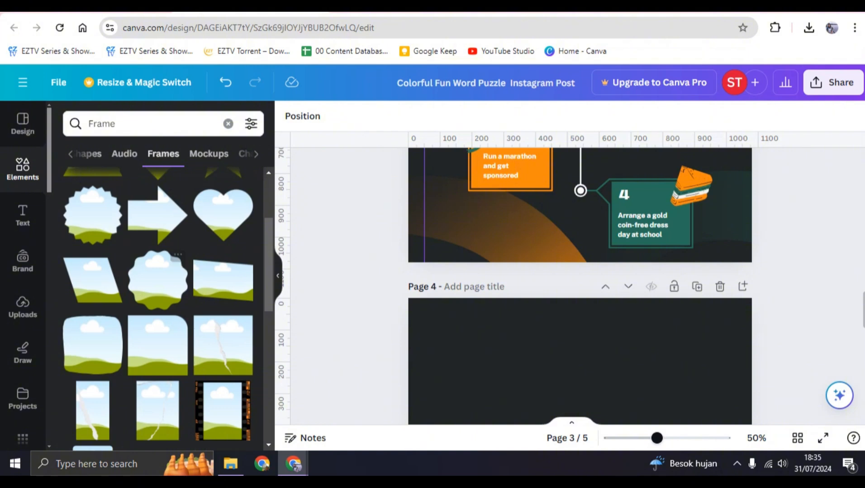
pyautogui.scroll(-1, 579, 280)
pyautogui.scroll(-2, 580, 157)
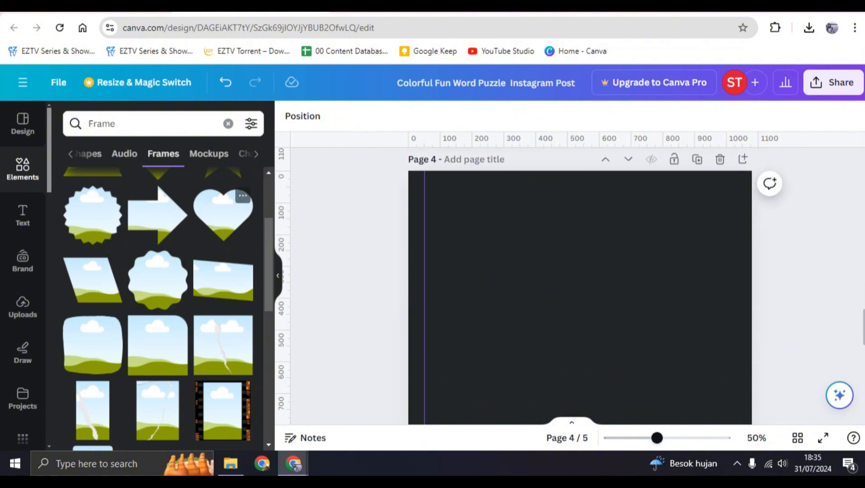
pyautogui.click(223, 213)
pyautogui.scroll(-3, 580, 284)
pyautogui.scroll(2, 580, 285)
pyautogui.click(448, 280)
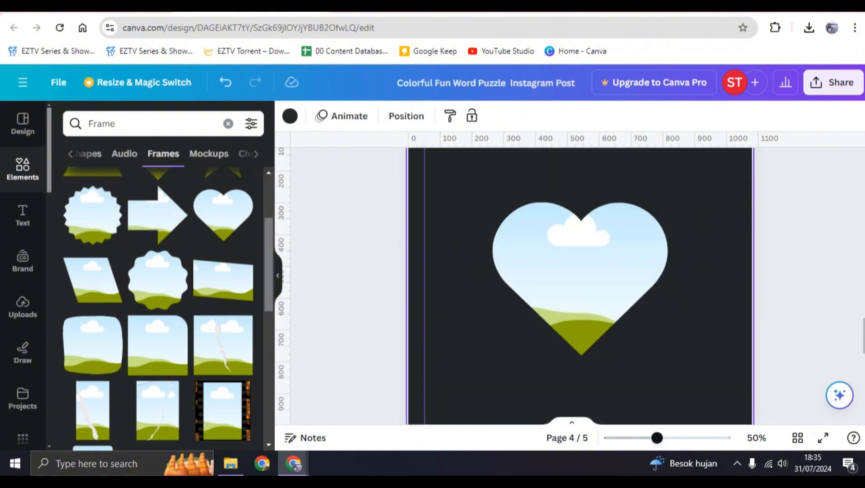
# Step: Add the recently used photo of the blonde woman to page 4 and drop it into the heart-shaped frame
pyautogui.scroll(-3, 22, 271)
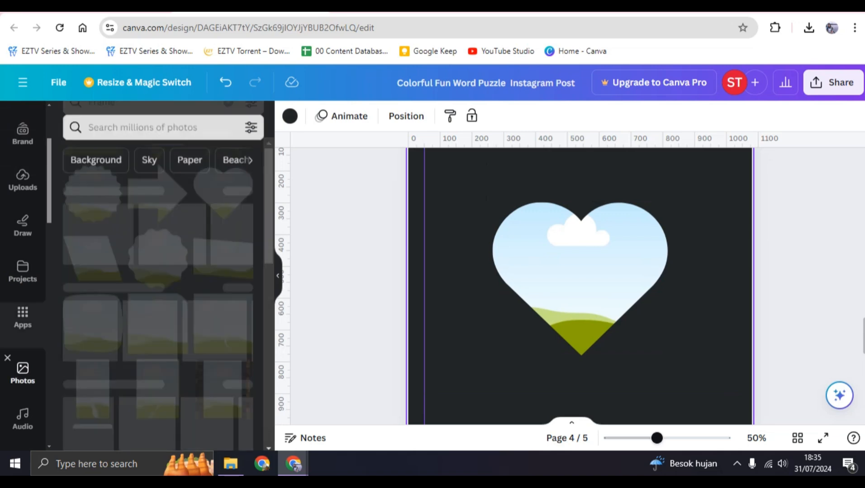
pyautogui.click(23, 373)
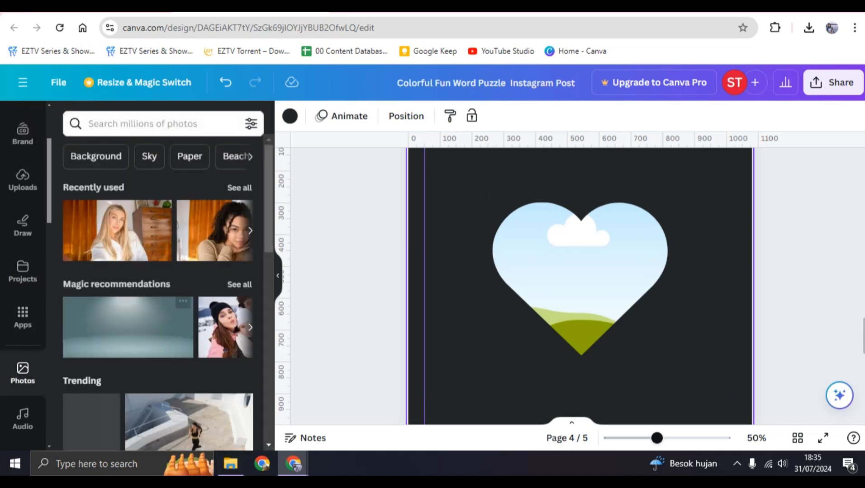
pyautogui.scroll(-2, 168, 298)
pyautogui.click(117, 167)
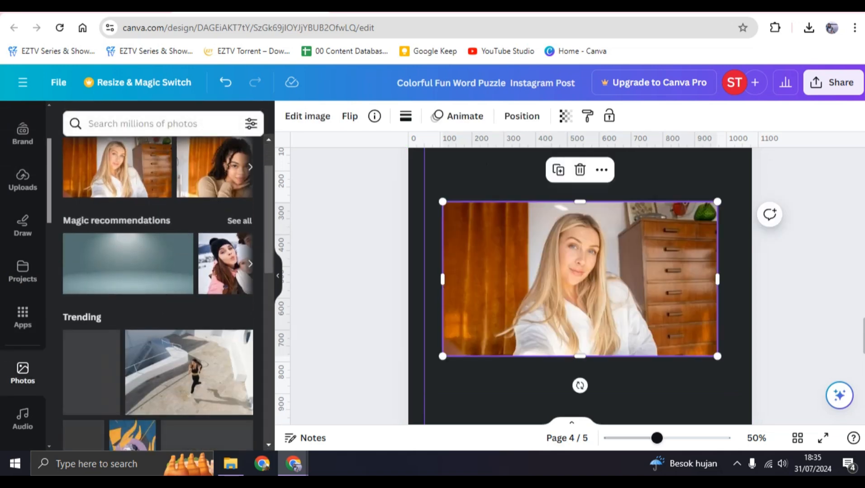
pyautogui.moveTo(580, 279)
pyautogui.mouseDown()
pyautogui.moveTo(576, 346)
pyautogui.moveTo(588, 320)
pyautogui.moveTo(583, 289)
pyautogui.mouseUp()
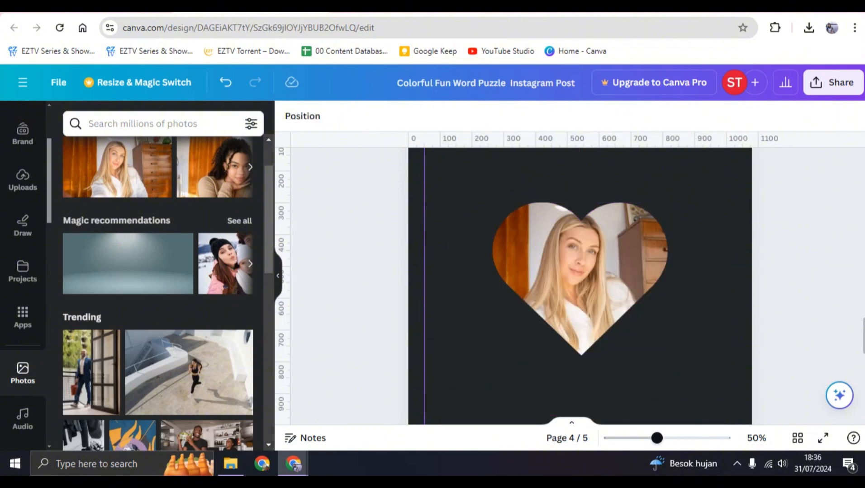